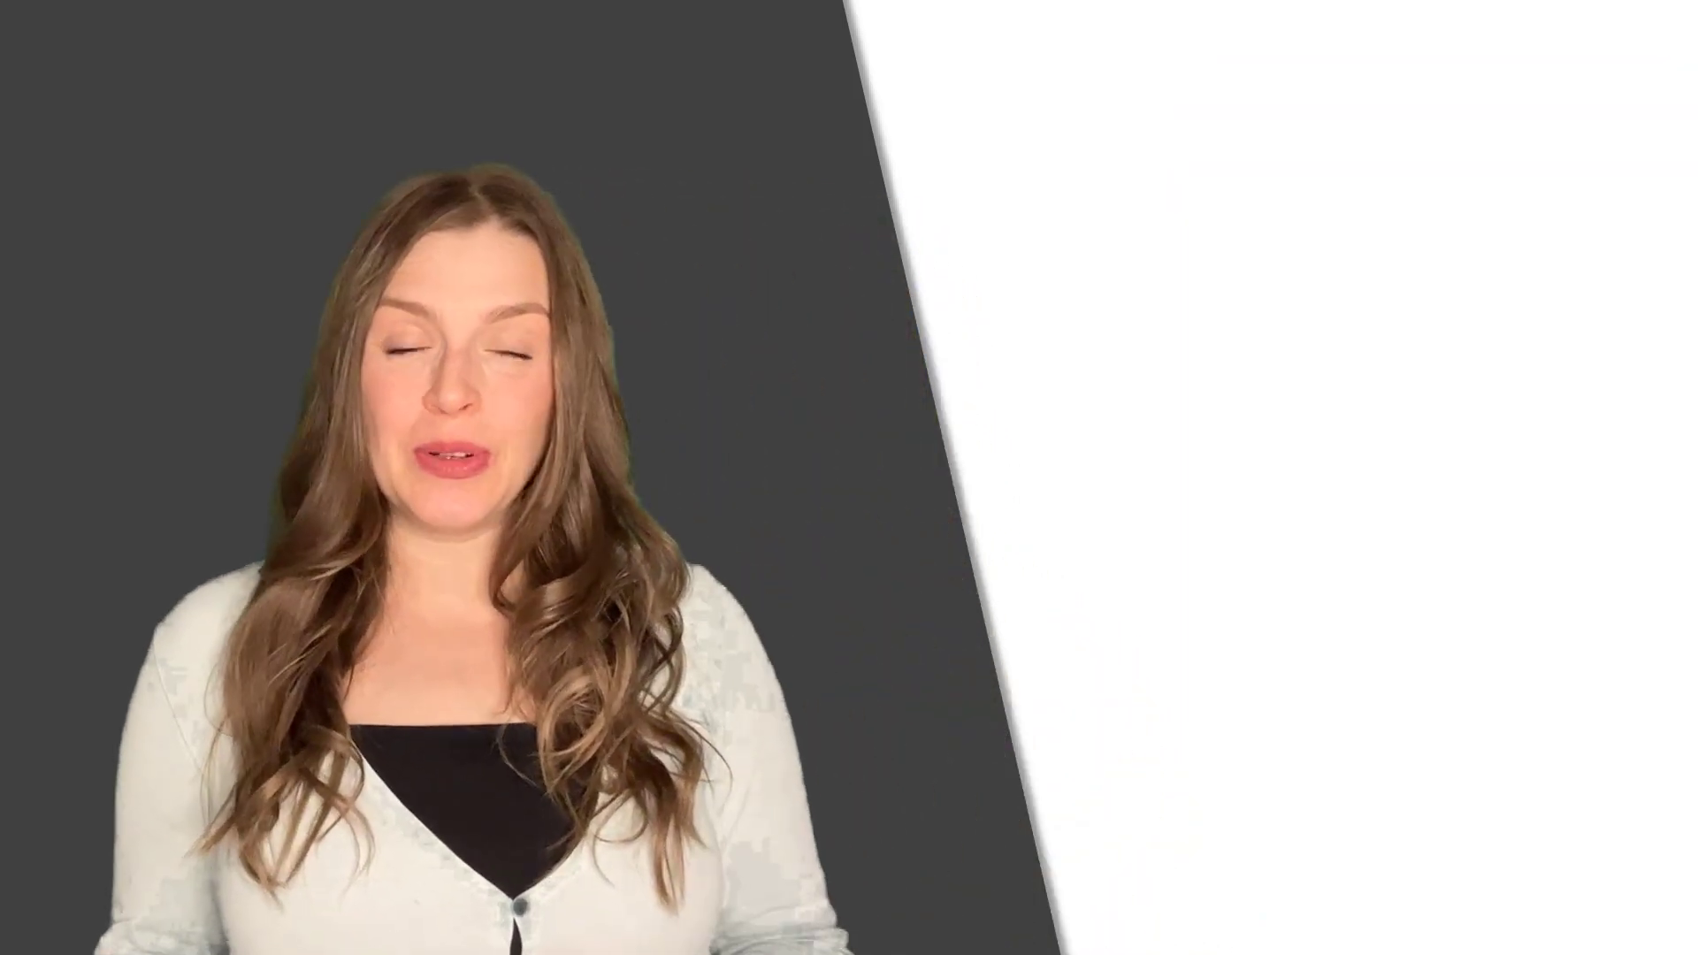
Filter the Land column to show only Dänemark
{"action": "left_click", "coordinate": [1190, 417]}
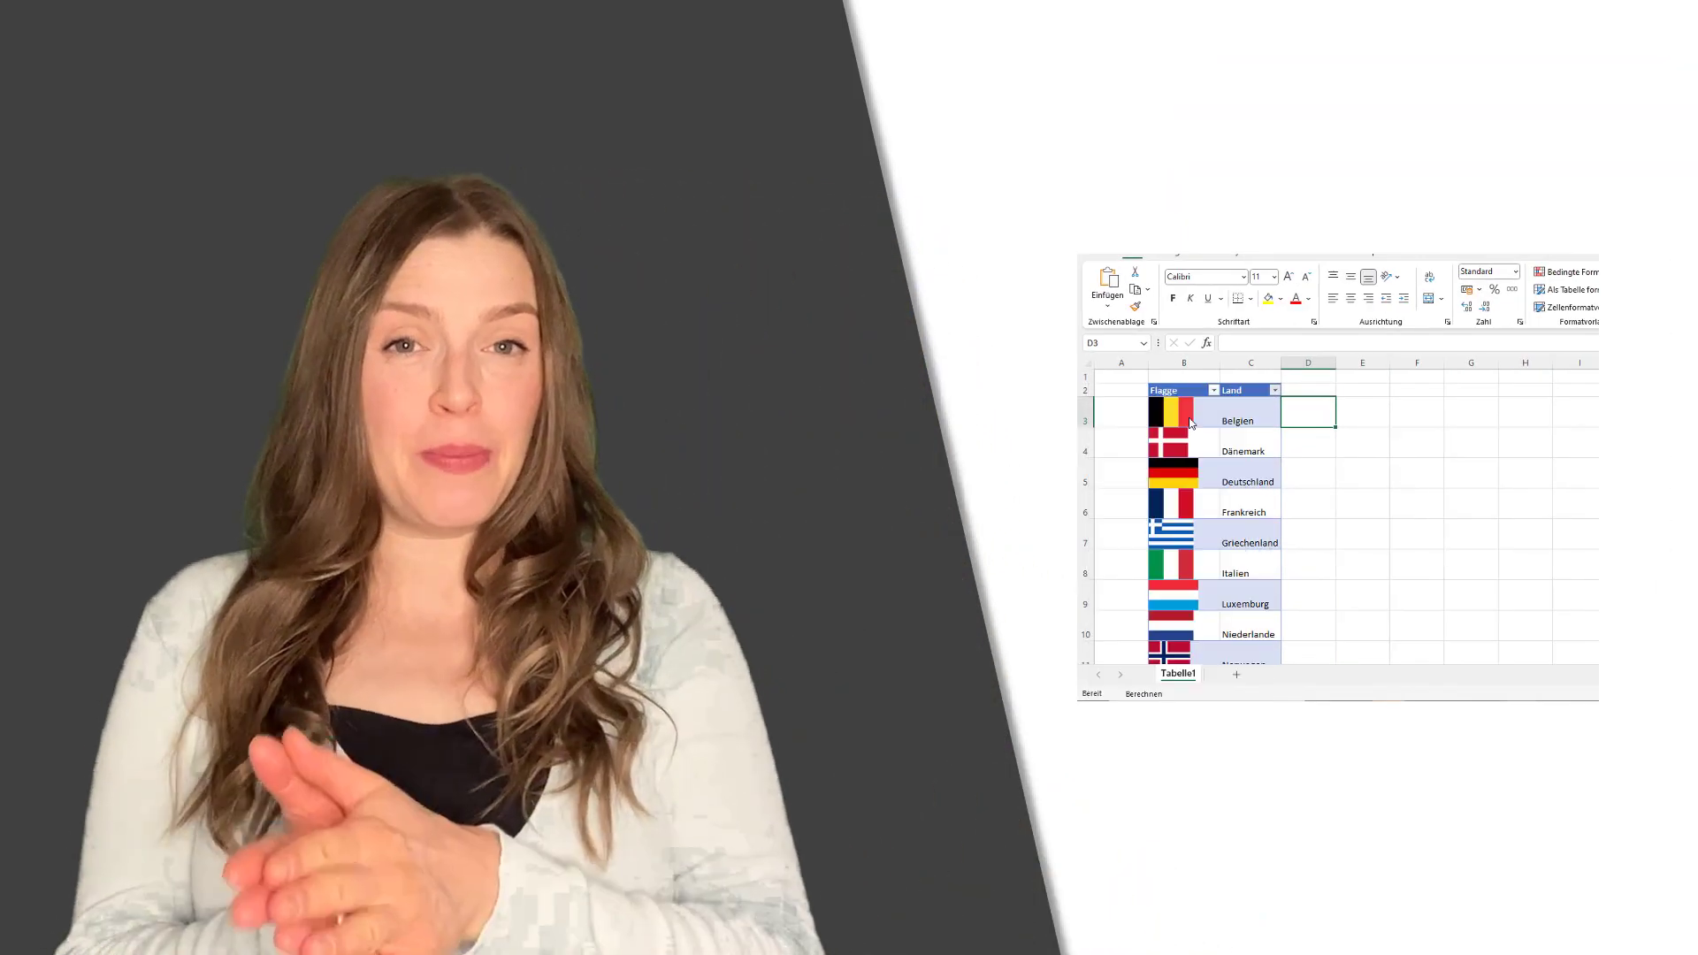
{"action": "left_click", "coordinate": [1274, 390]}
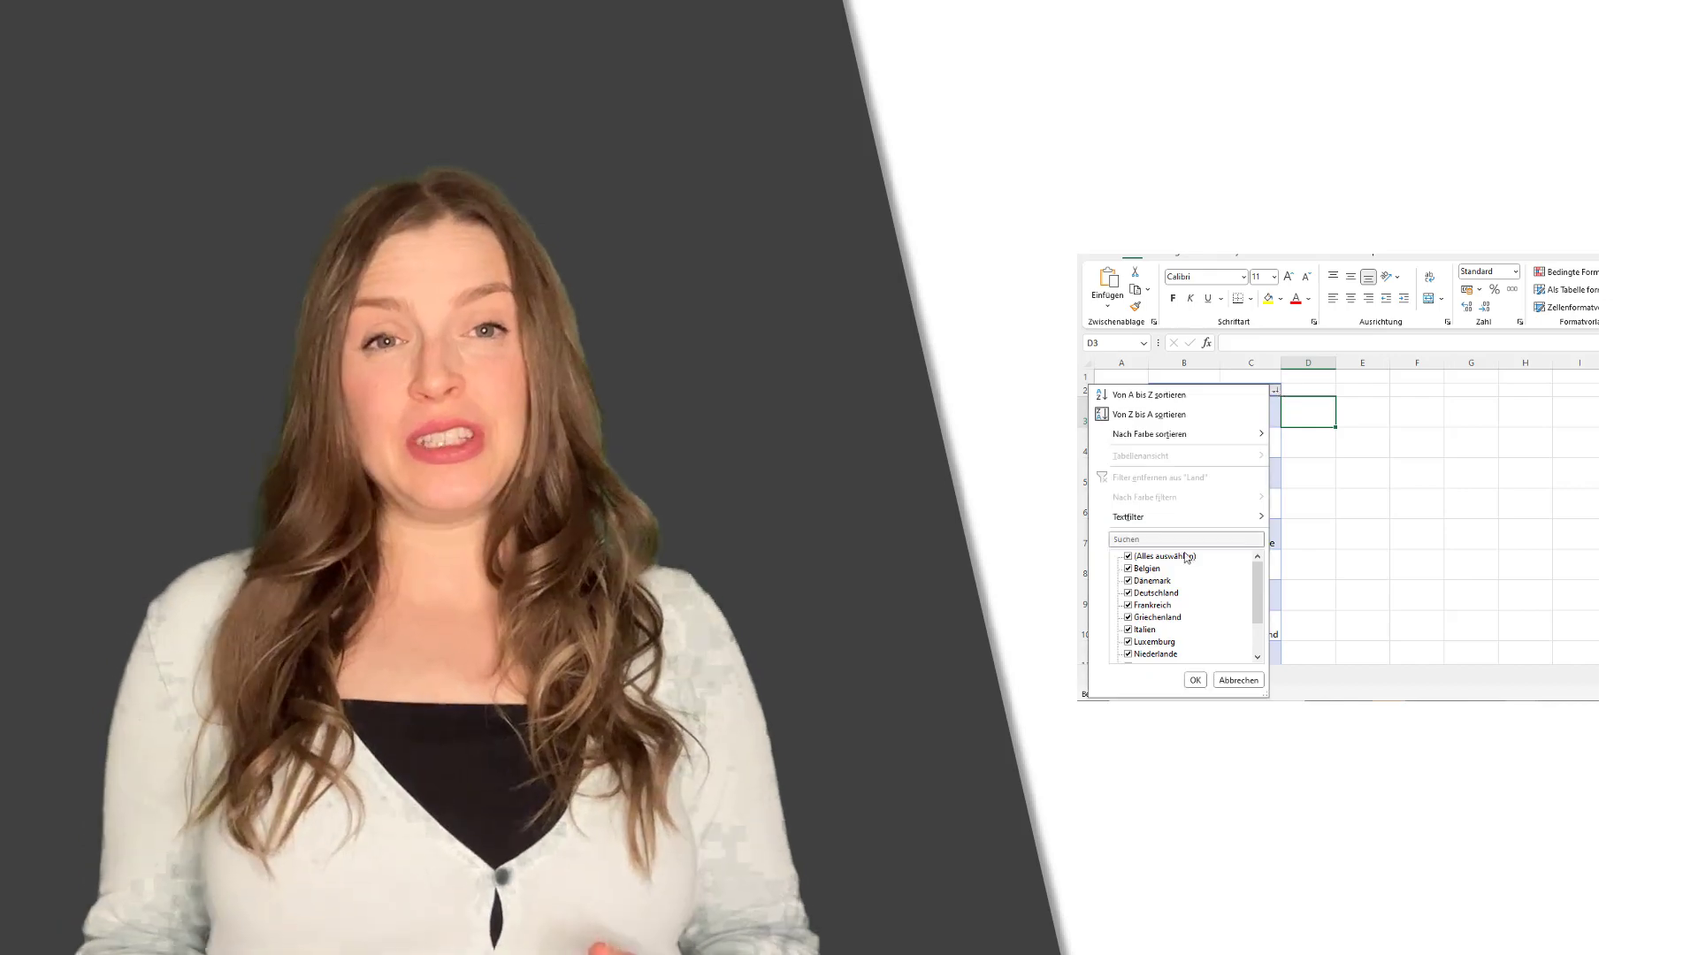
{"action": "left_click", "coordinate": [1122, 581]}
{"action": "left_click", "coordinate": [1202, 682]}
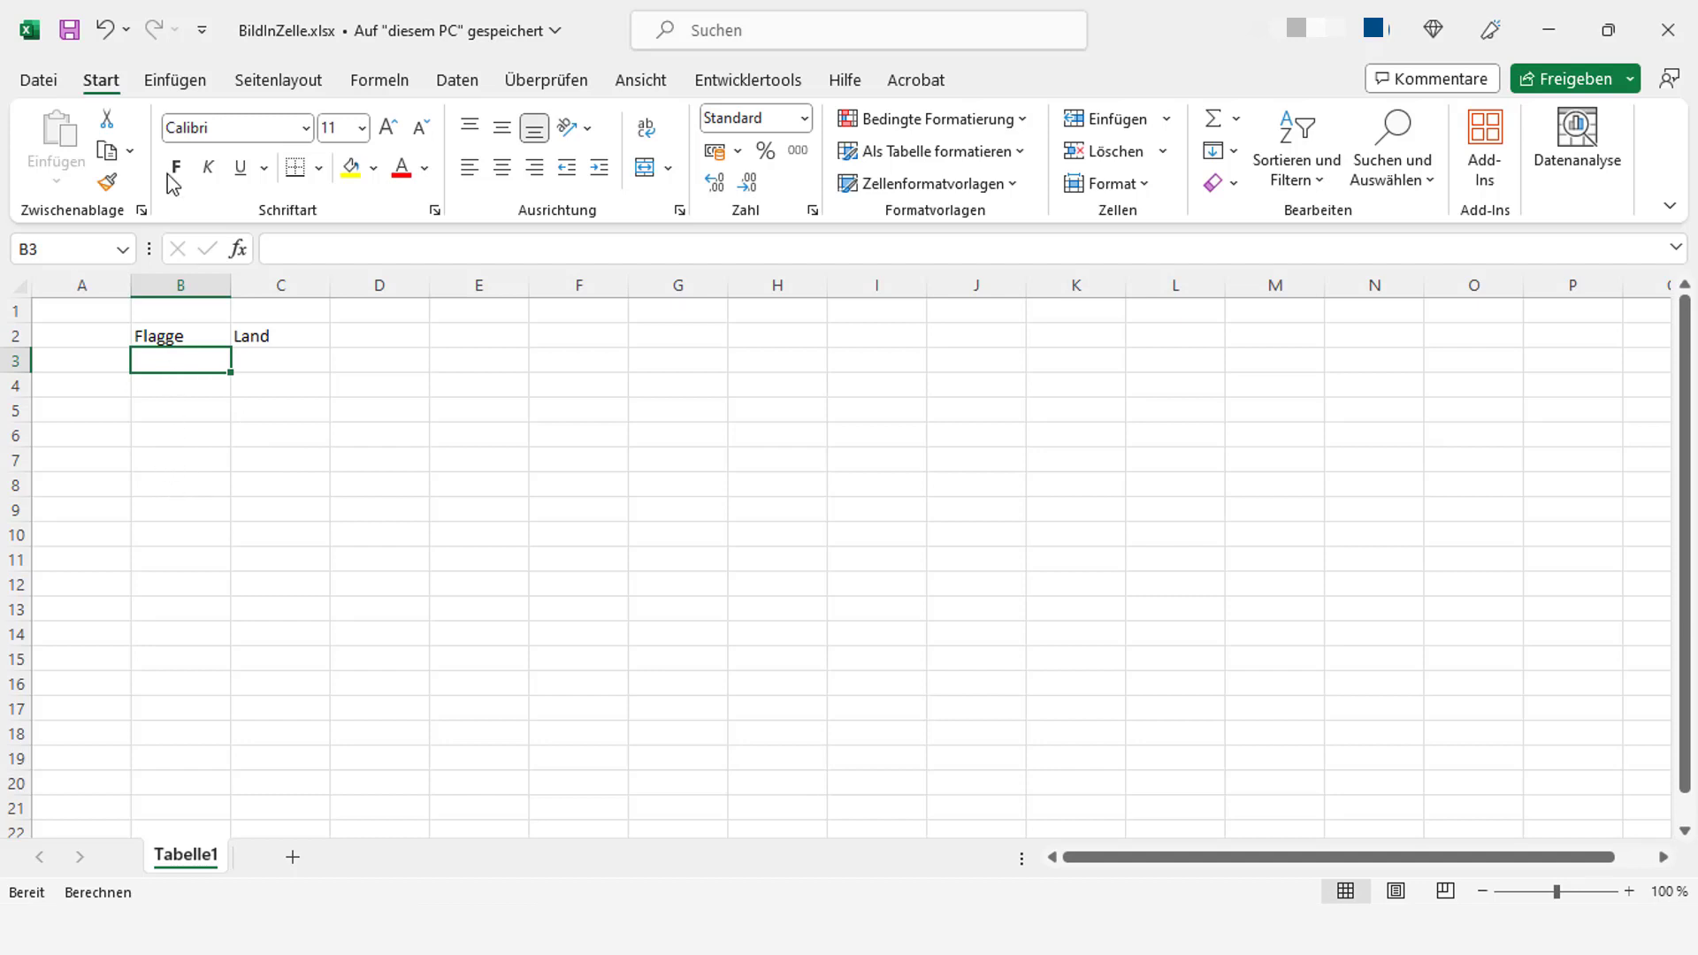
Choose Einfügen > Bilder > In Zelle platzieren from Dieses Gerät
{"action": "left_click", "coordinate": [175, 79]}
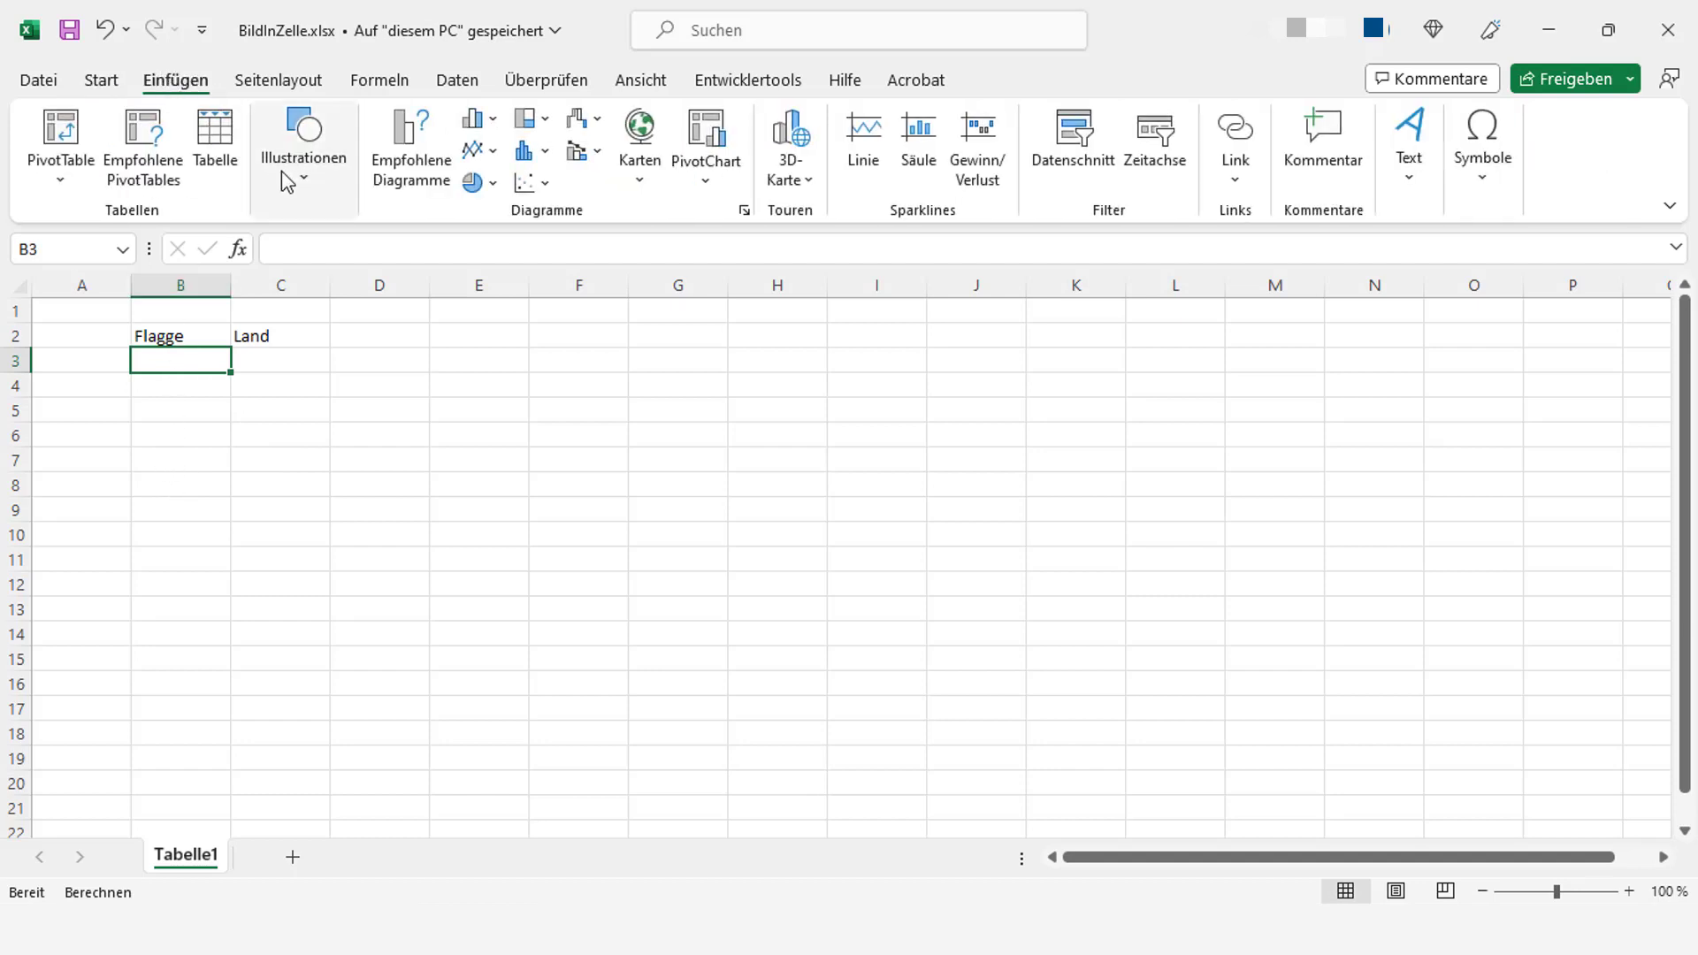
{"action": "left_click", "coordinate": [287, 182]}
{"action": "left_click", "coordinate": [304, 304]}
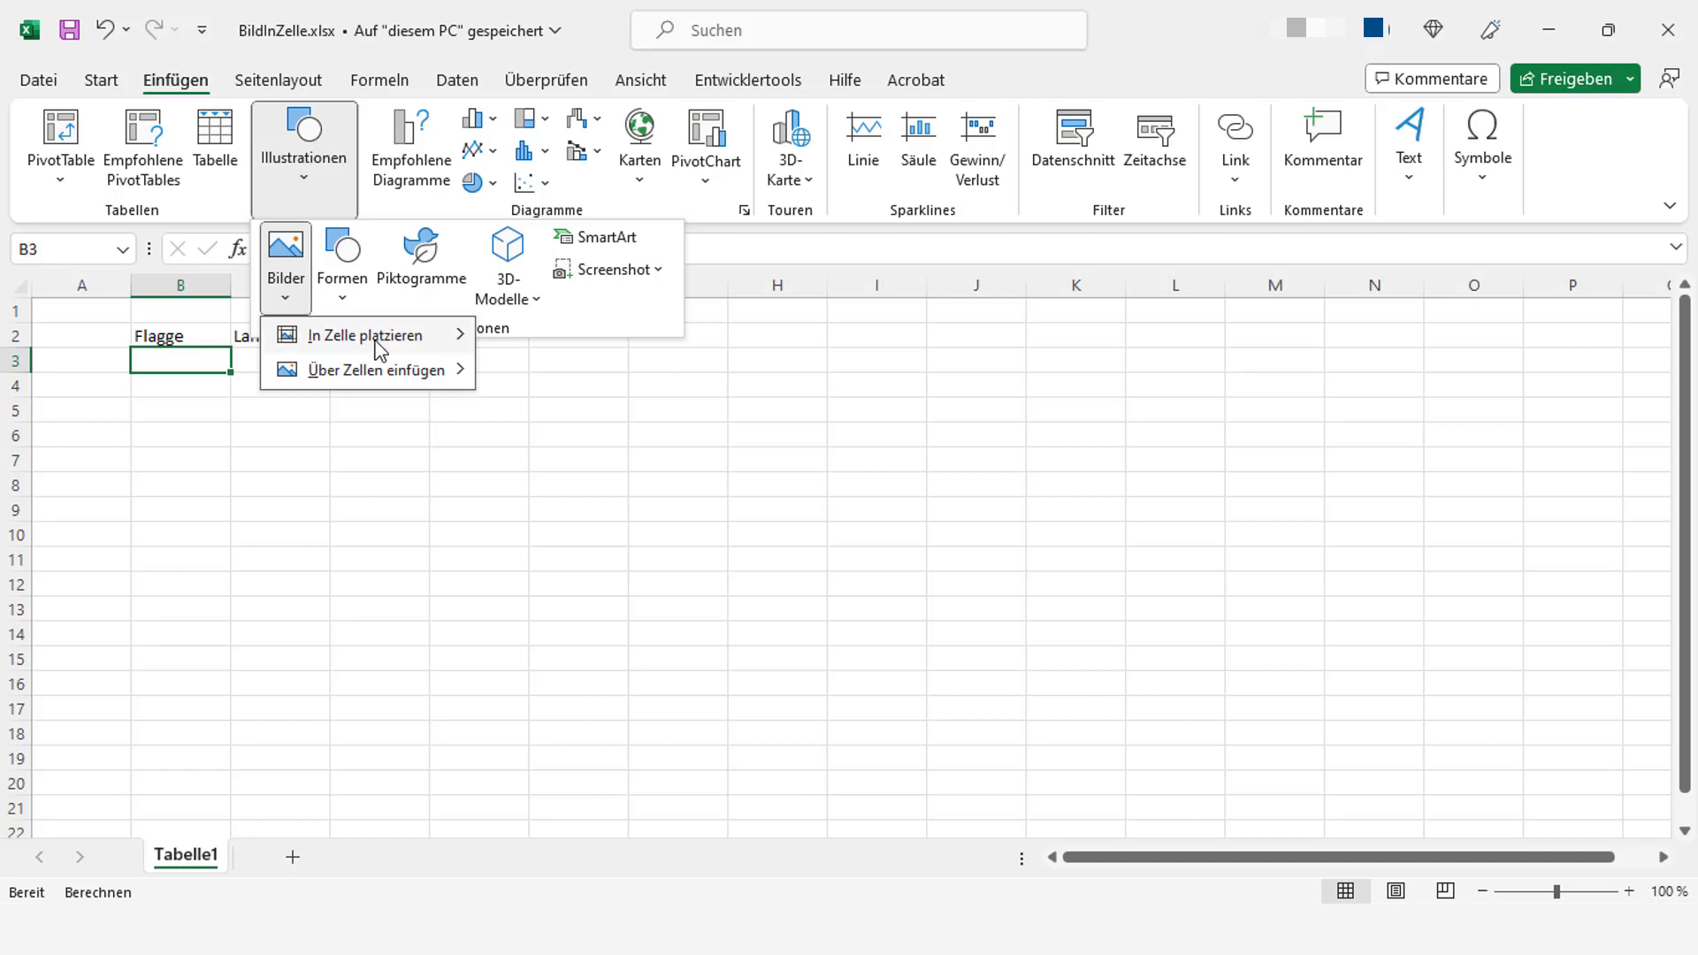
{"action": "mouse_move", "coordinate": [364, 335]}
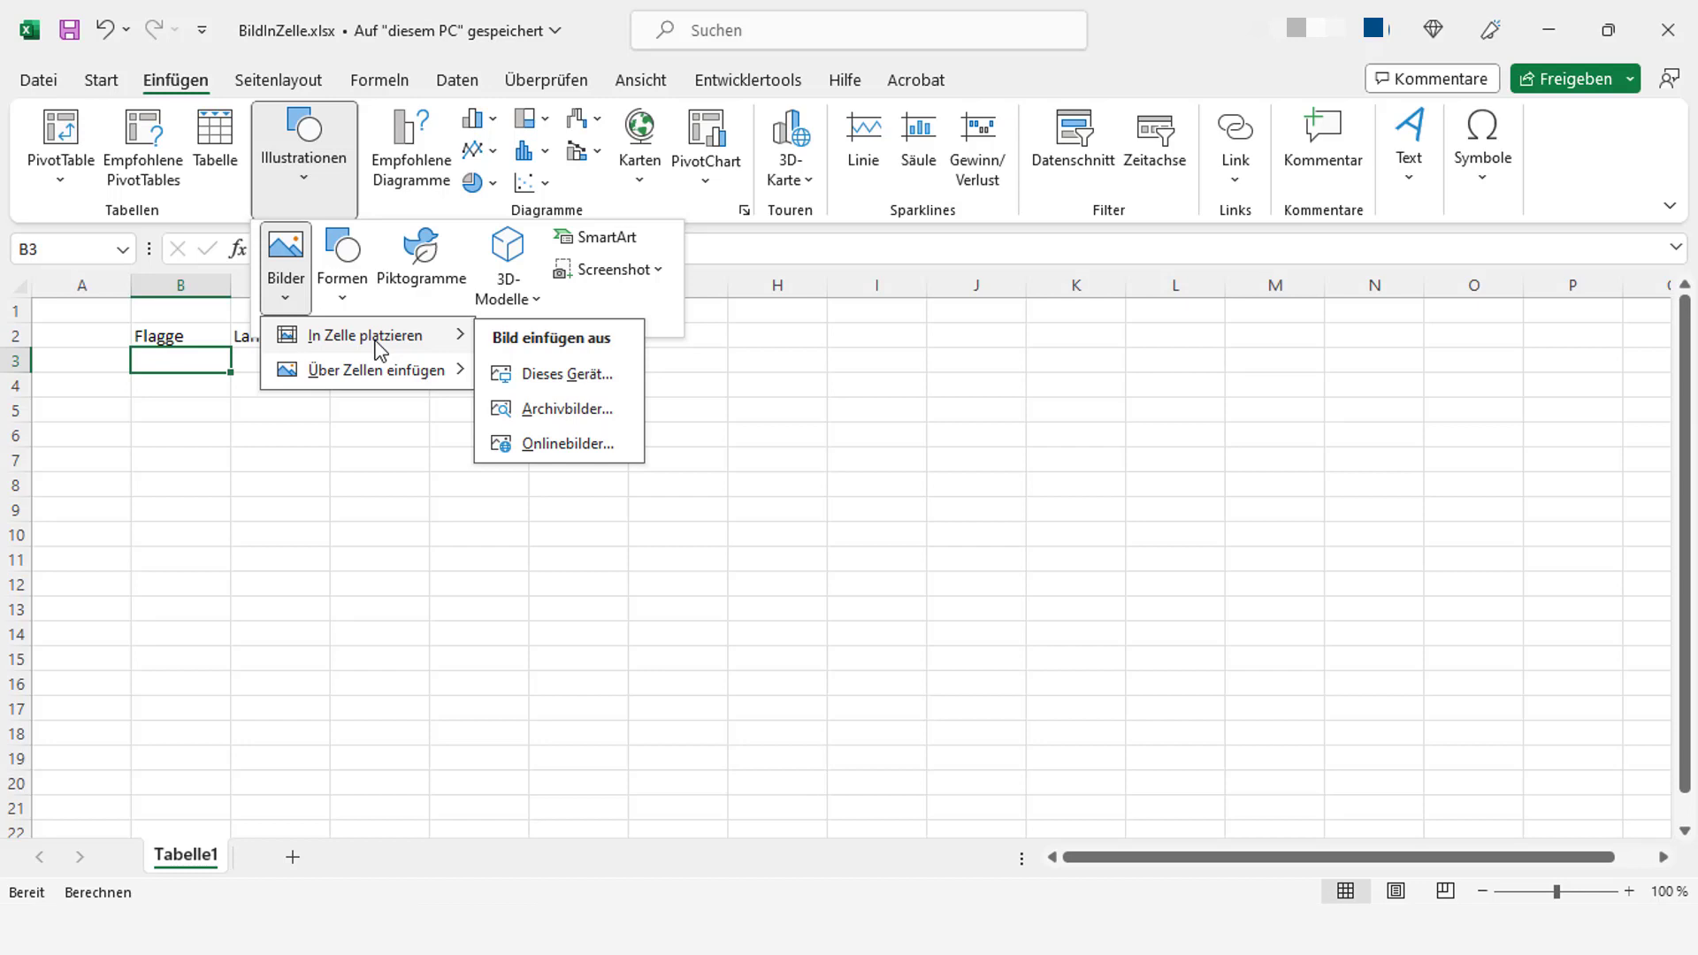
{"action": "left_click", "coordinate": [605, 379]}
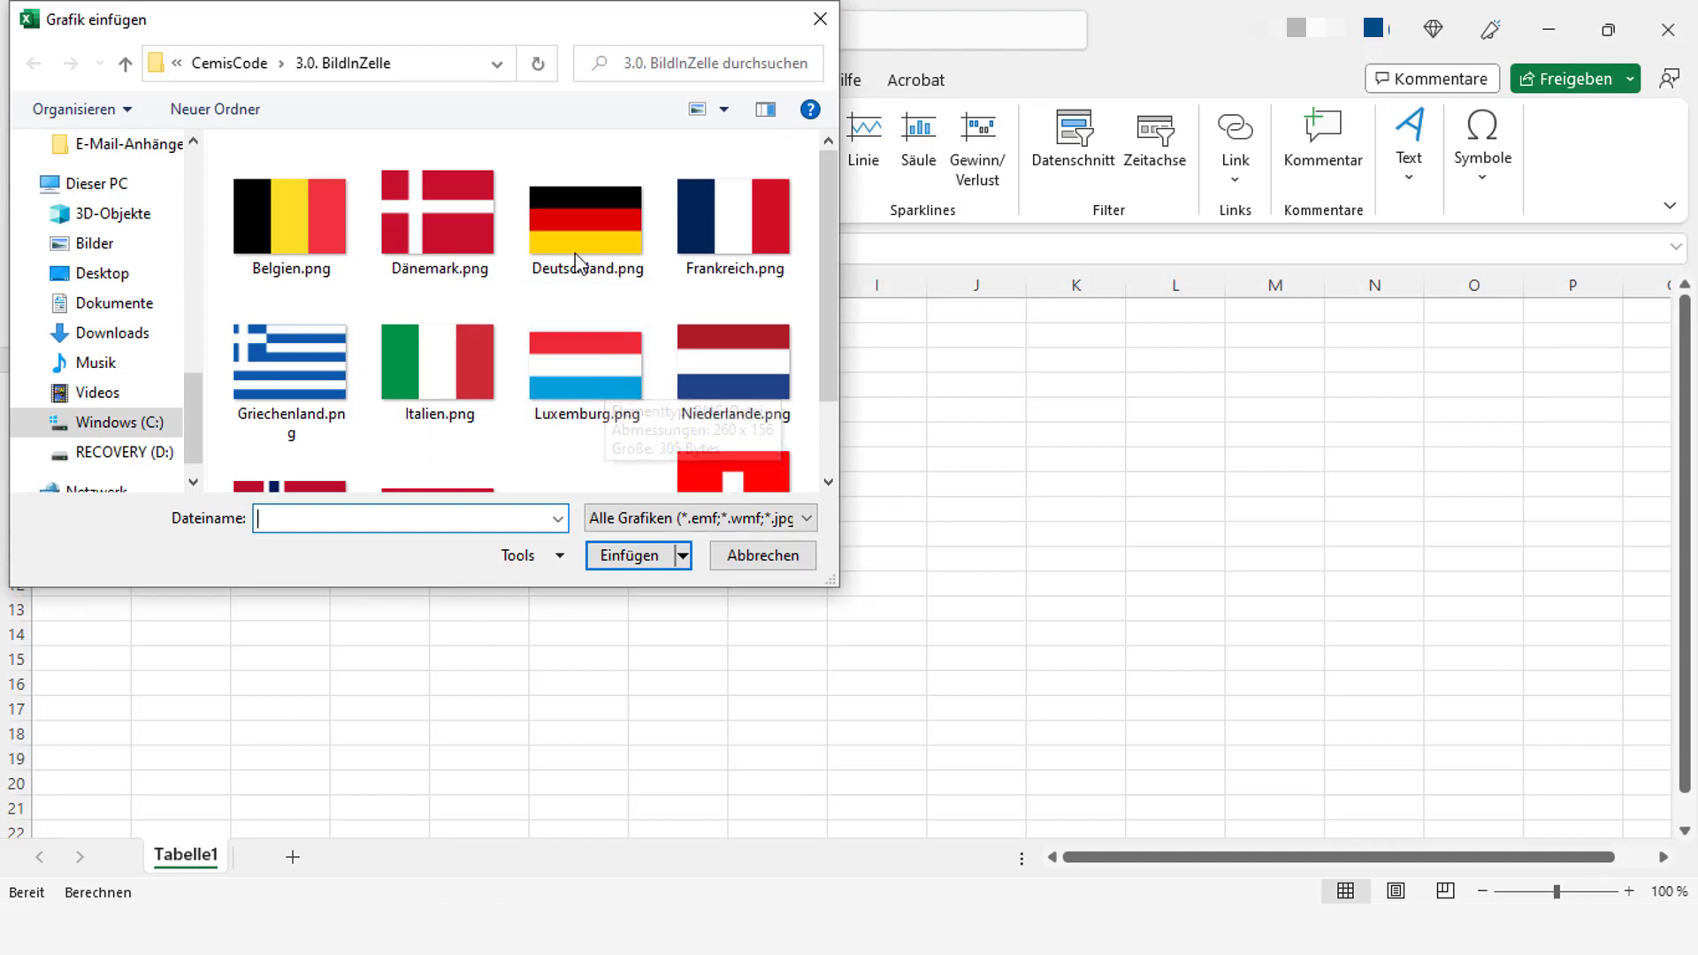
Select Belgien.png through Schweiz.png and insert the twelve flags into cells B3:B14
{"action": "left_click", "coordinate": [294, 240]}
{"action": "scroll", "coordinate": [294, 240], "scroll_direction": "down", "scroll_amount": 1}
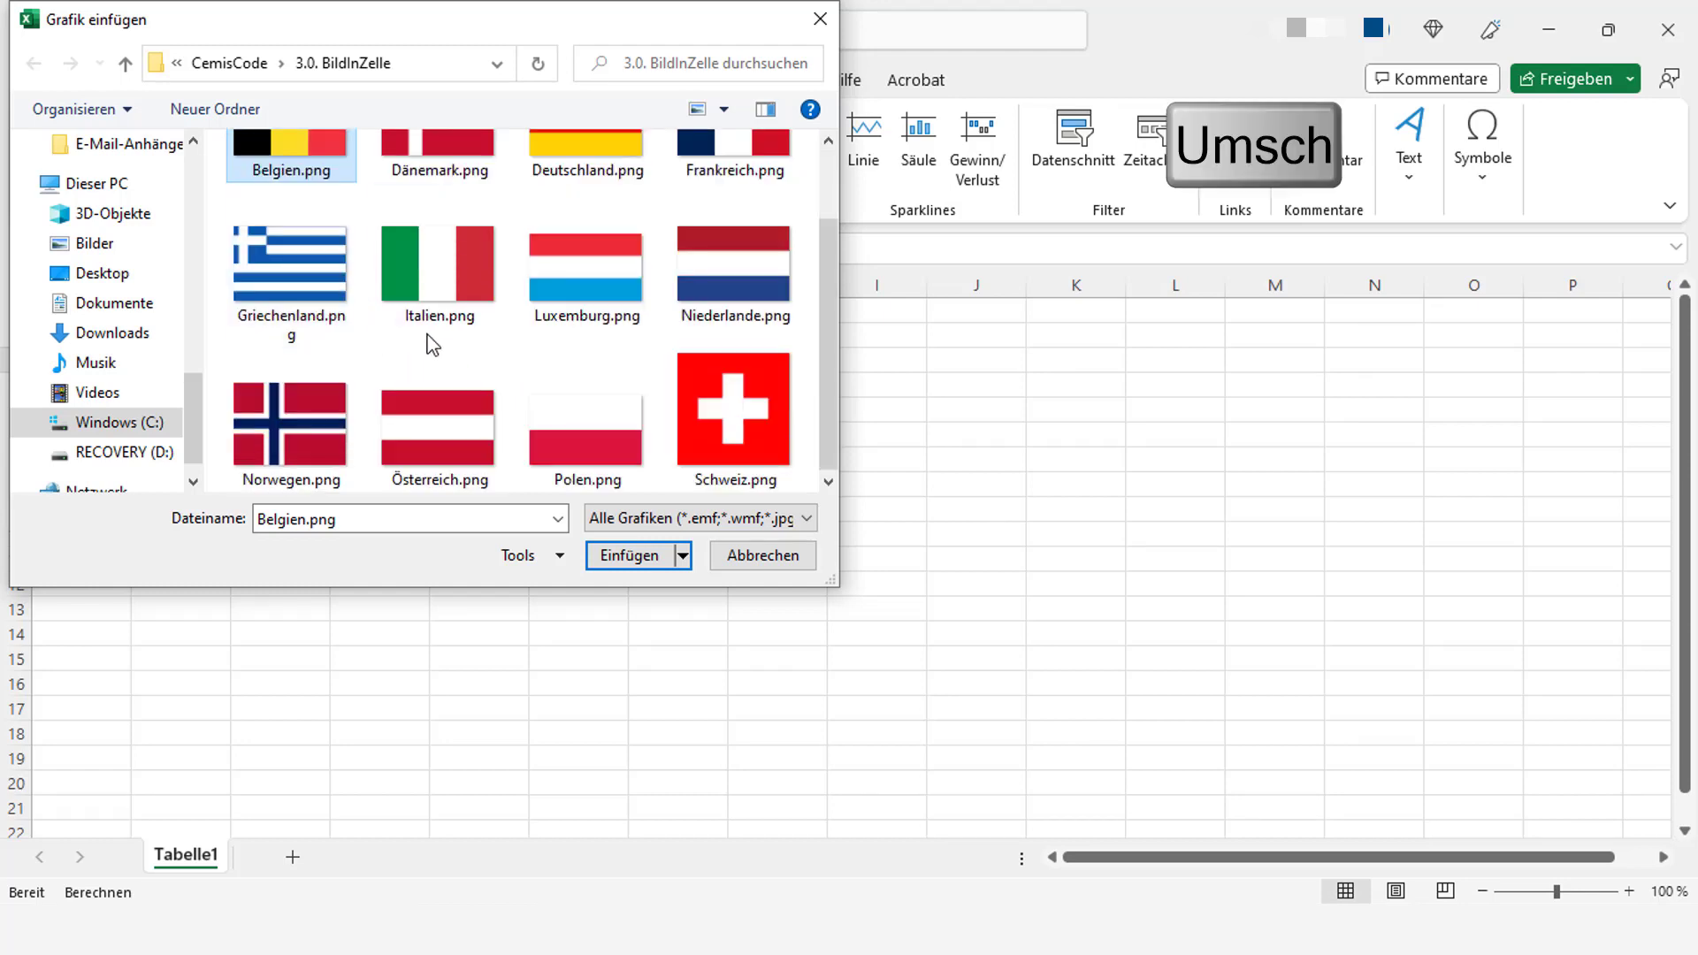
{"action": "left_click", "coordinate": [714, 410], "text": "shift"}
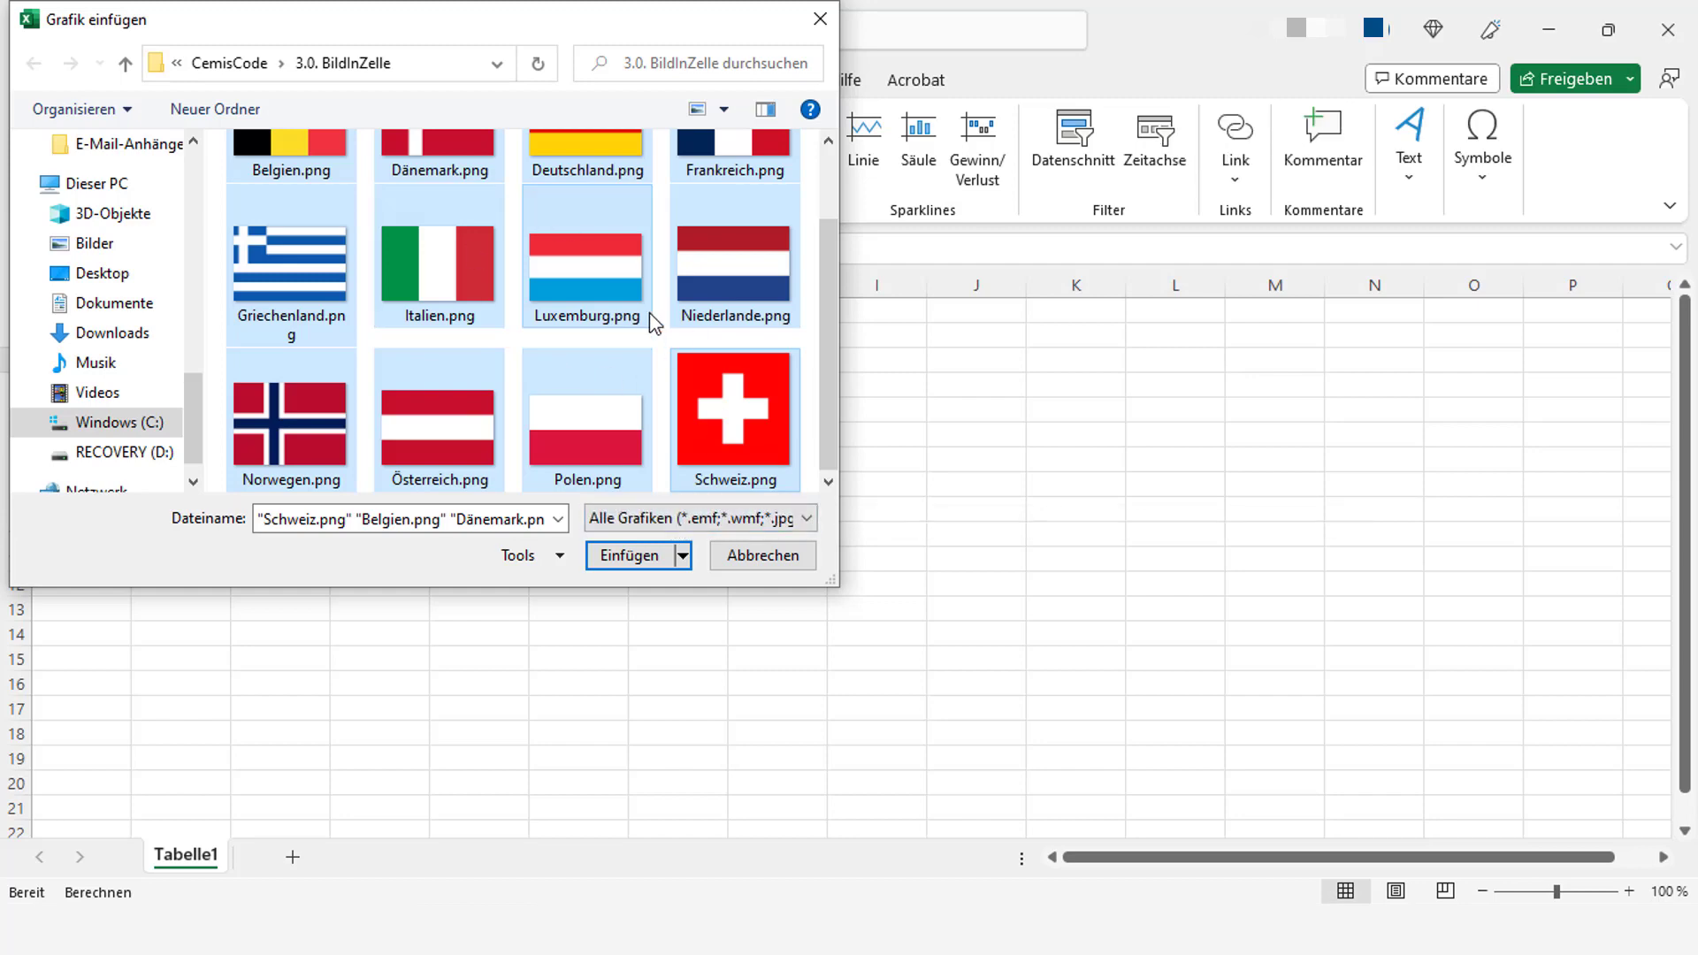
{"action": "left_click", "coordinate": [629, 555]}
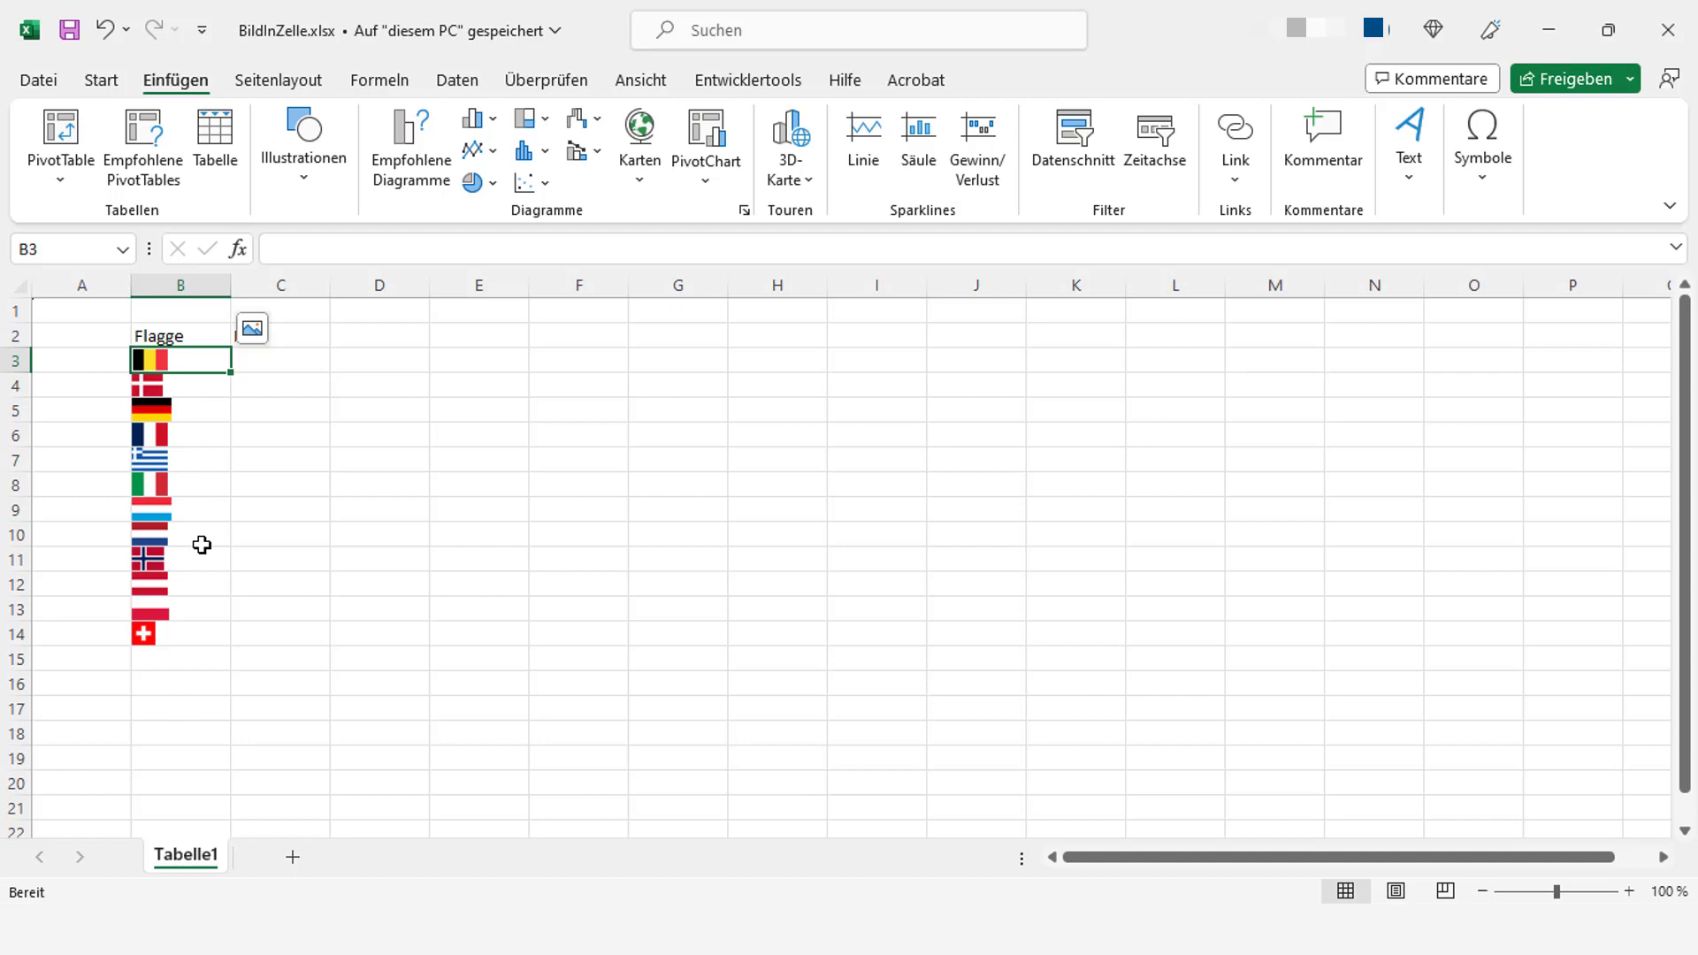
{"action": "left_click", "coordinate": [211, 363]}
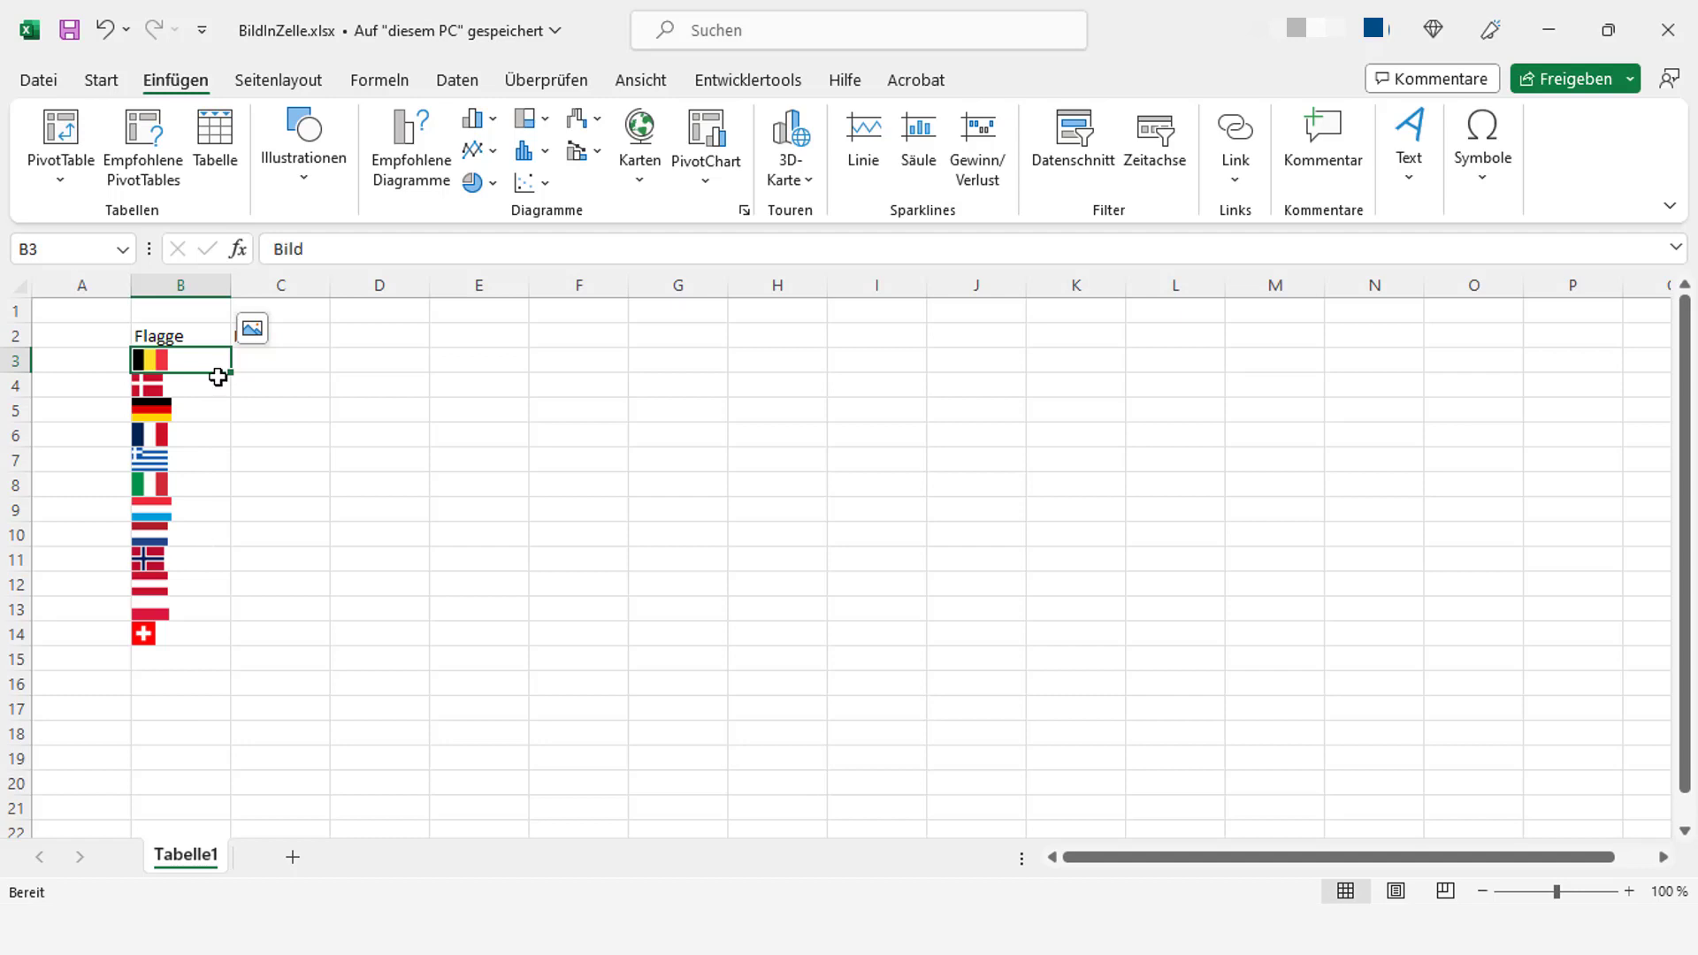
{"action": "left_click", "coordinate": [252, 330]}
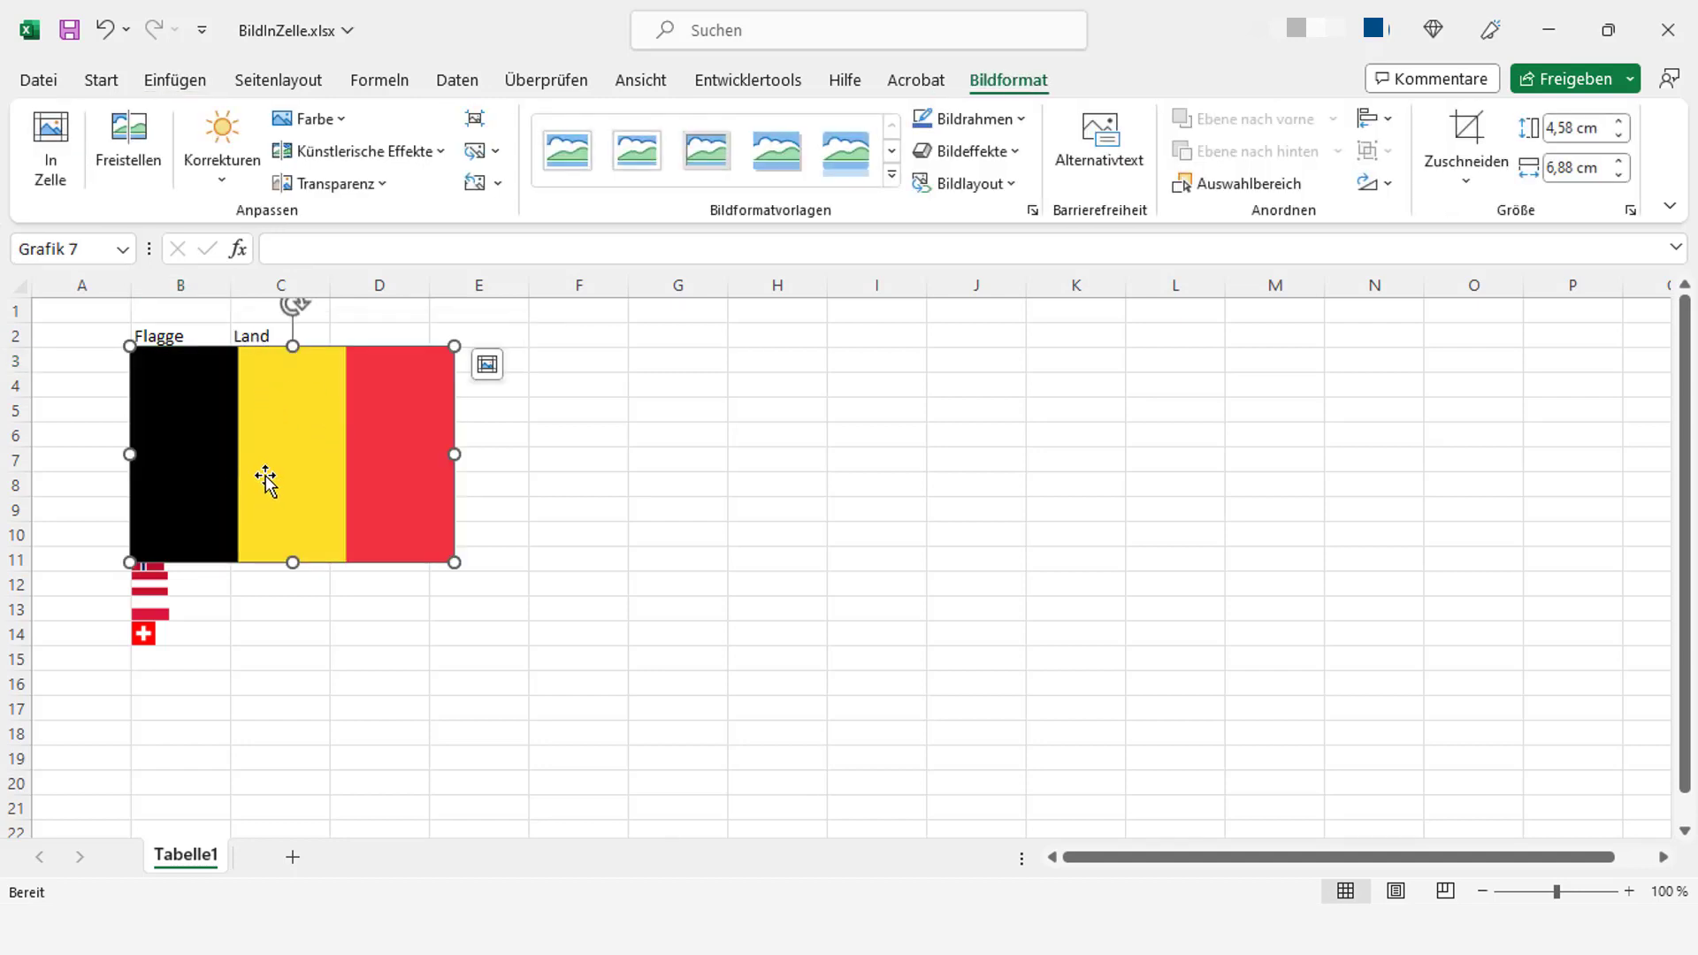
{"action": "mouse_move", "coordinate": [260, 491]}
{"action": "left_mouse_down"}
{"action": "mouse_move", "coordinate": [446, 483]}
{"action": "mouse_move", "coordinate": [246, 479]}
{"action": "left_mouse_up"}
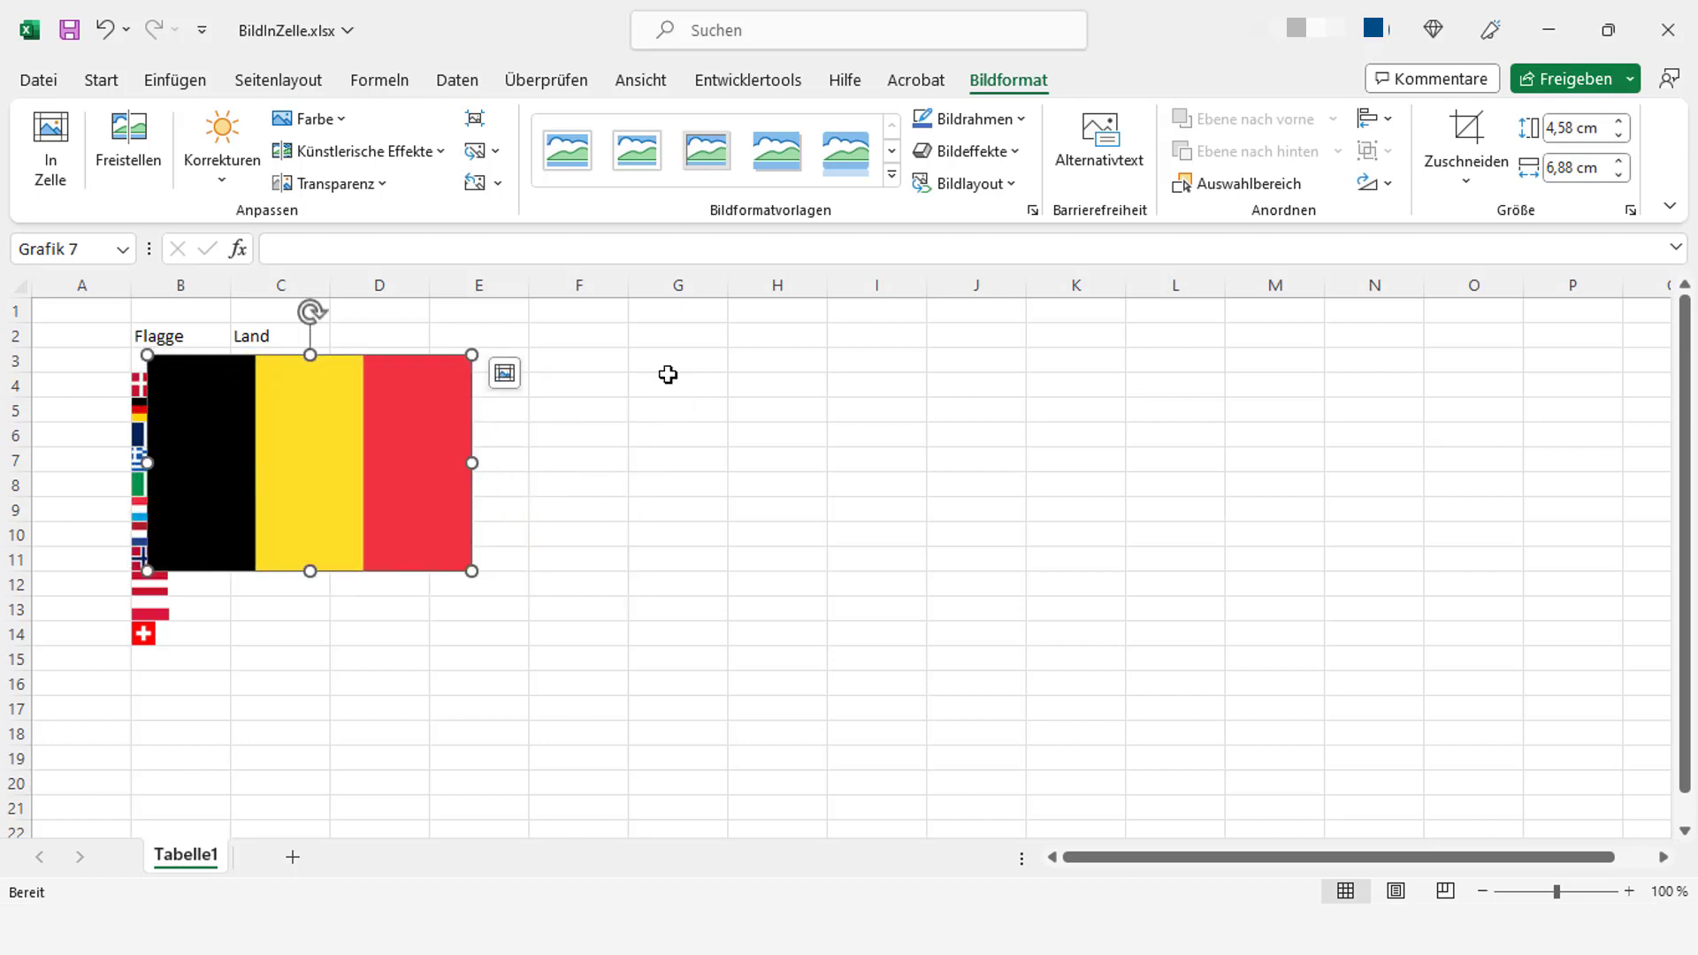
{"action": "left_click", "coordinate": [505, 375]}
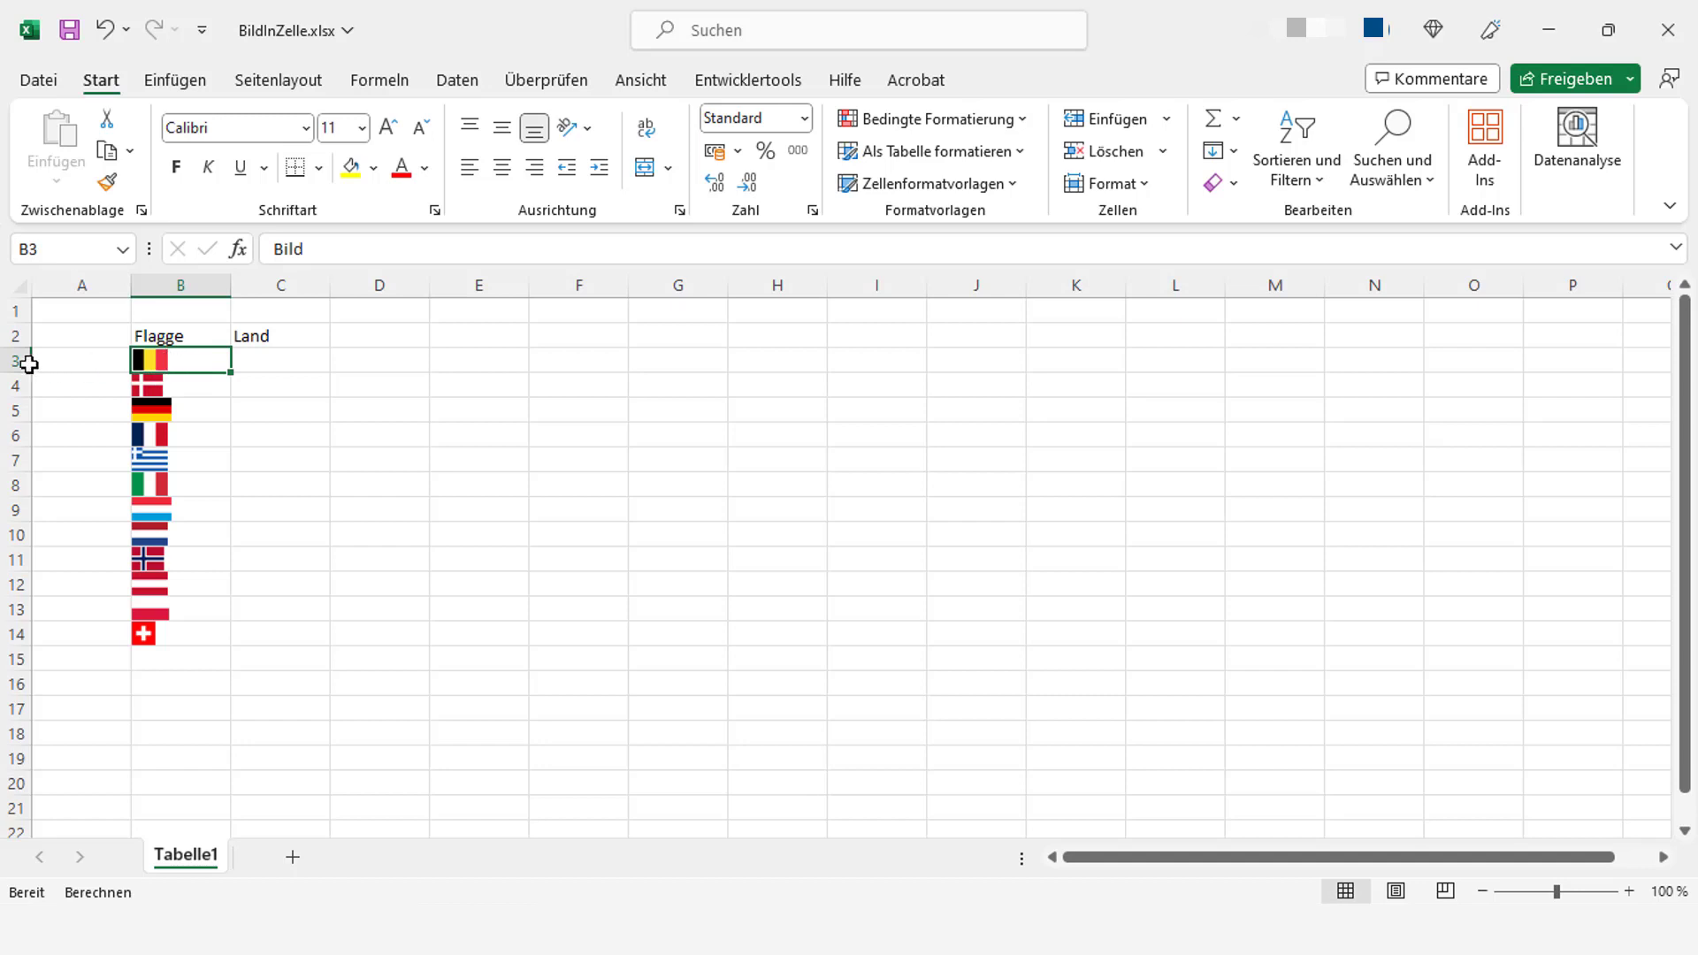
Select rows 3–14 and make them taller so the flags display larger
{"action": "left_click_drag", "start_coordinate": [15, 360], "coordinate": [12, 661]}
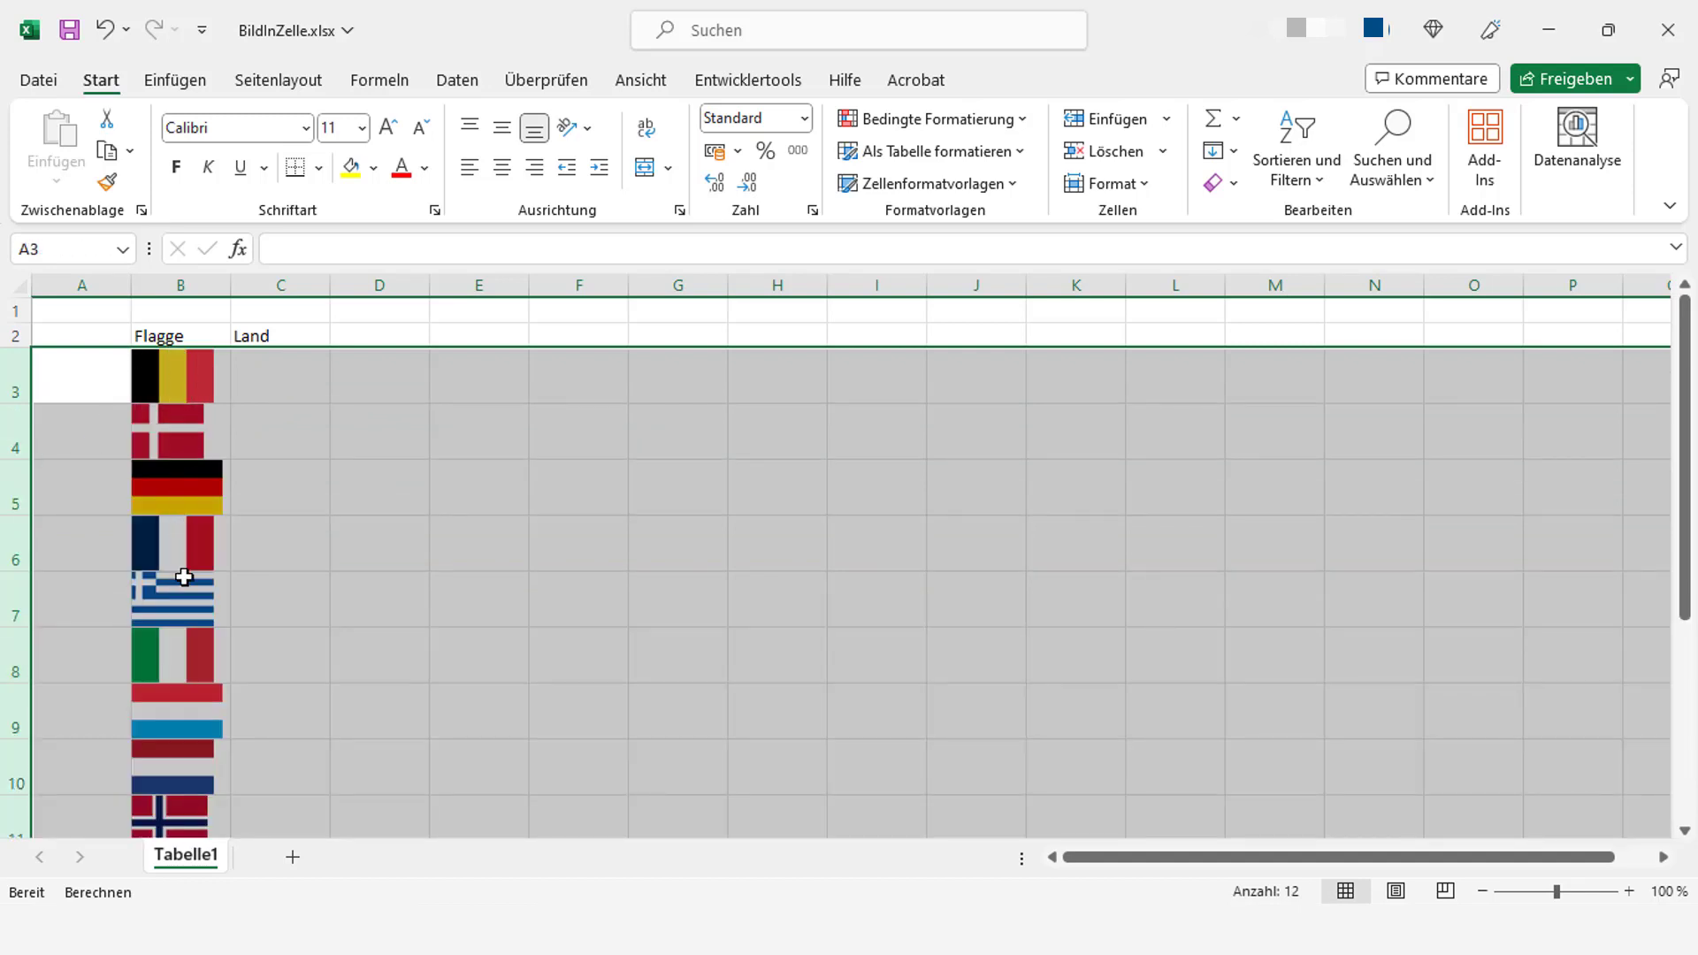
{"action": "scroll", "coordinate": [190, 801], "scroll_direction": "down", "scroll_amount": 1}
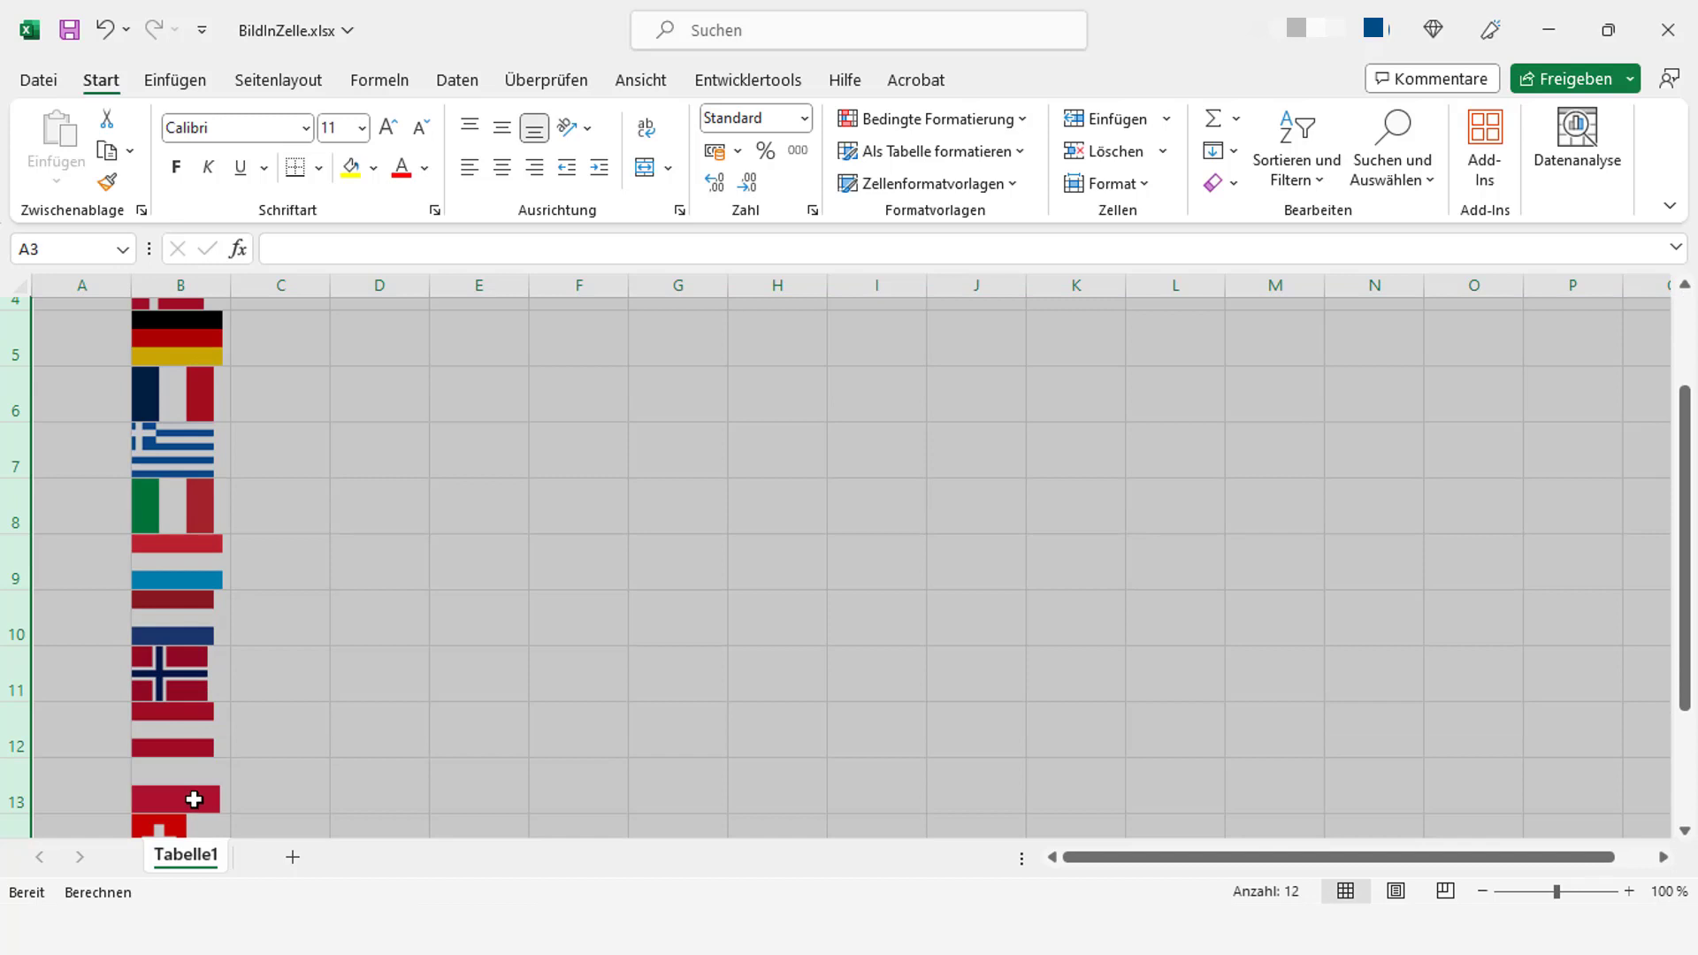
{"action": "scroll", "coordinate": [194, 801], "scroll_direction": "up", "scroll_amount": 1}
Type Belgien and Dänemark in C3:C4, flash-fill the remaining country names, then create a table
{"action": "double_click", "coordinate": [254, 394]}
{"action": "type", "text": "Bel"}
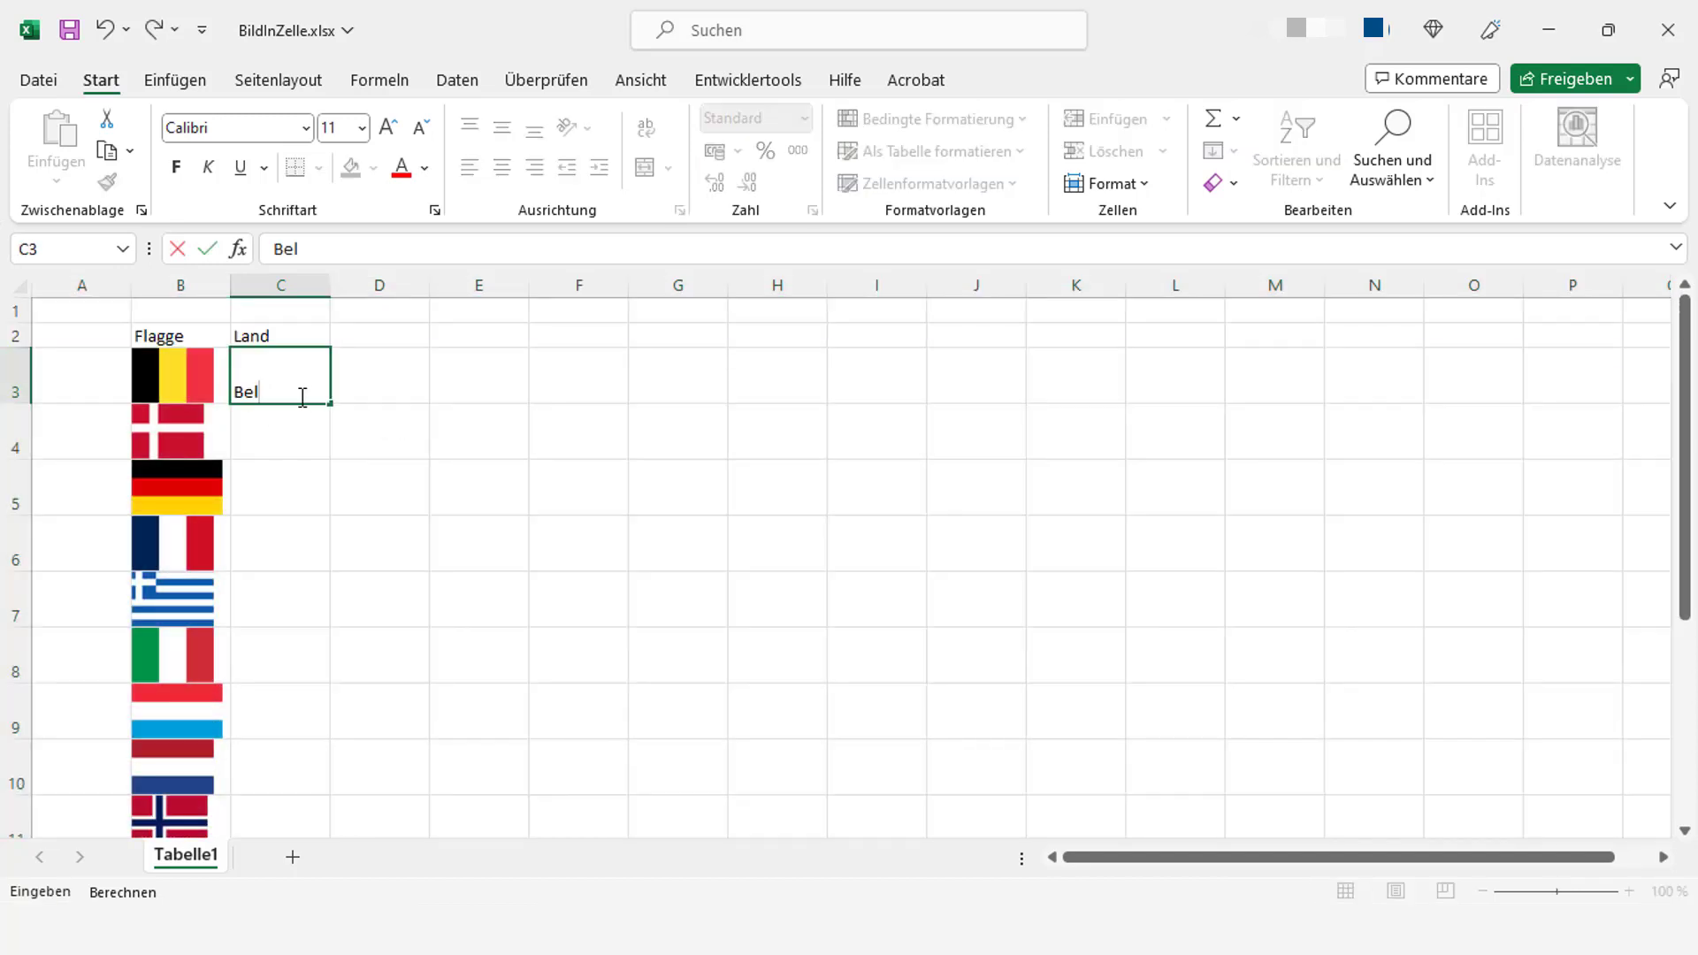
{"action": "type", "text": "gien"}
{"action": "key", "text": "Return"}
{"action": "type", "text": "Dänemark"}
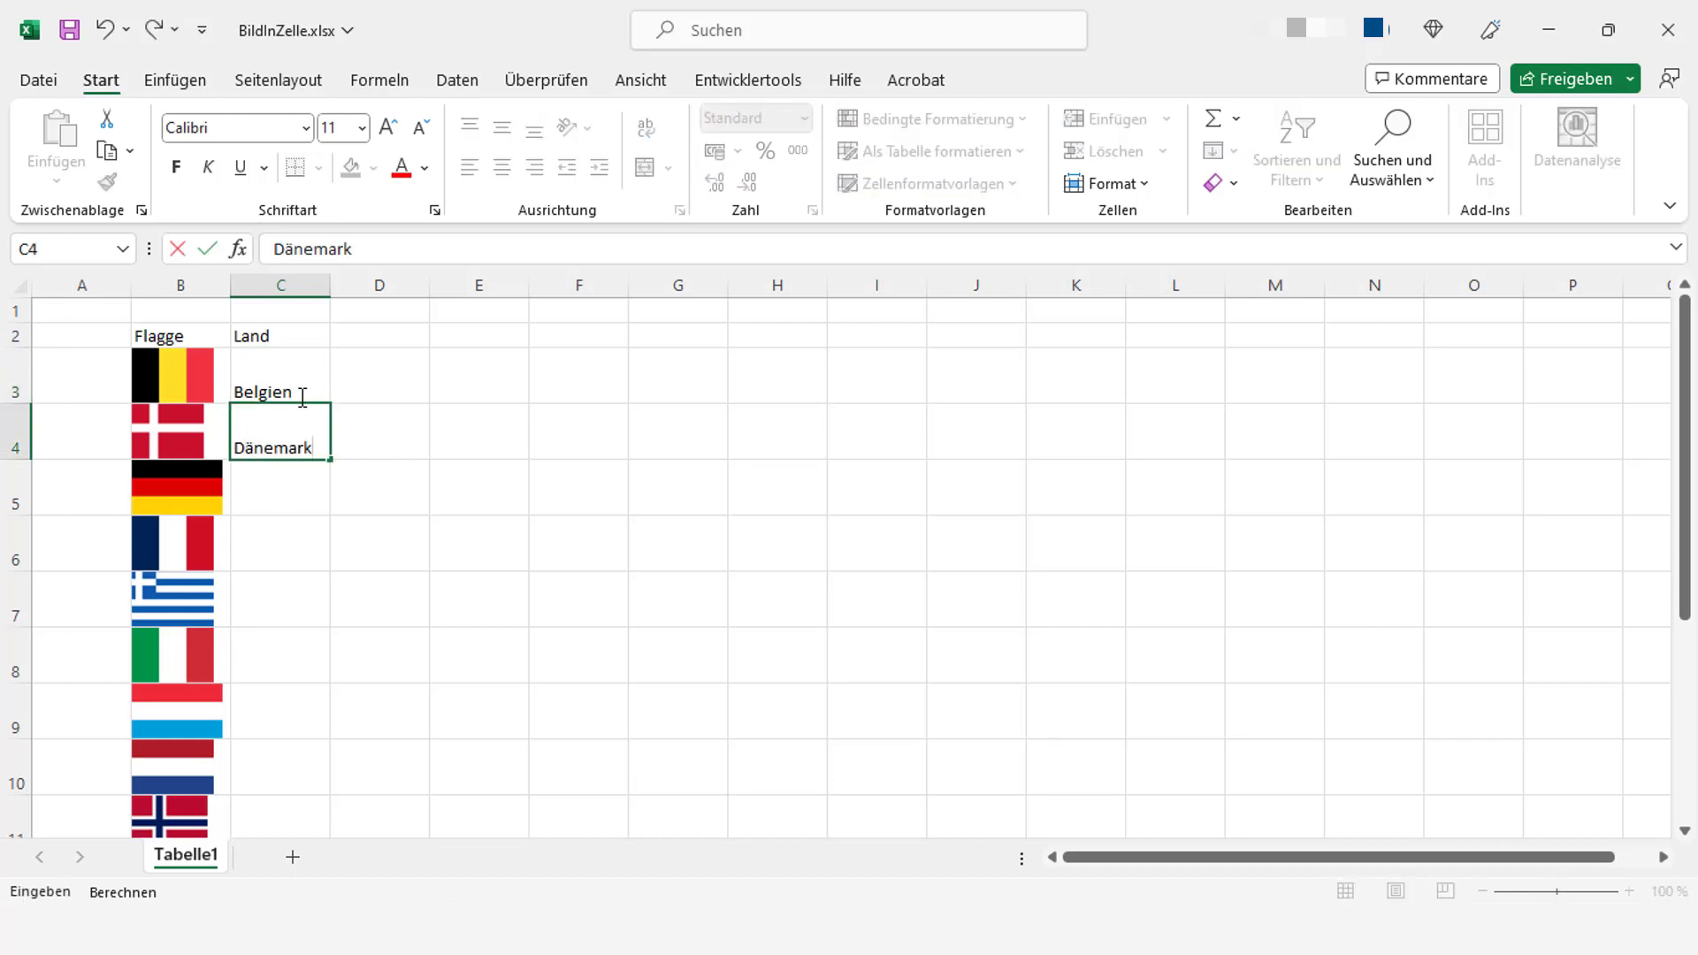
{"action": "key", "text": "Return"}
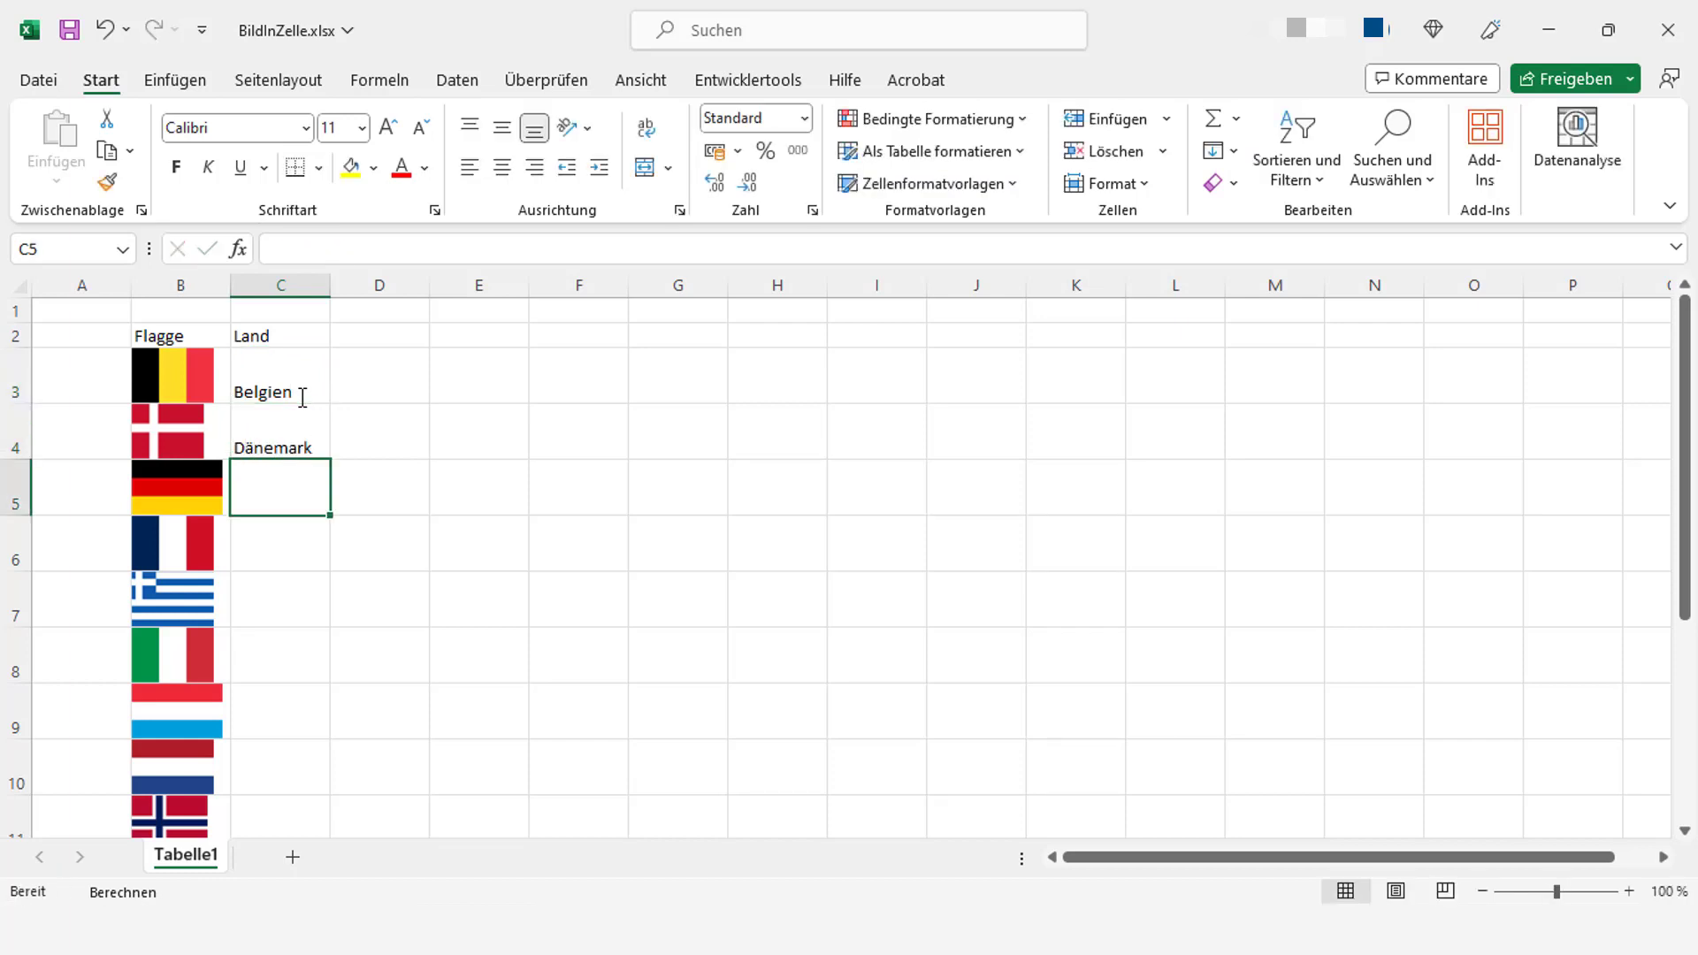
{"action": "left_click", "coordinate": [302, 397]}
{"action": "key", "text": "ctrl+e"}
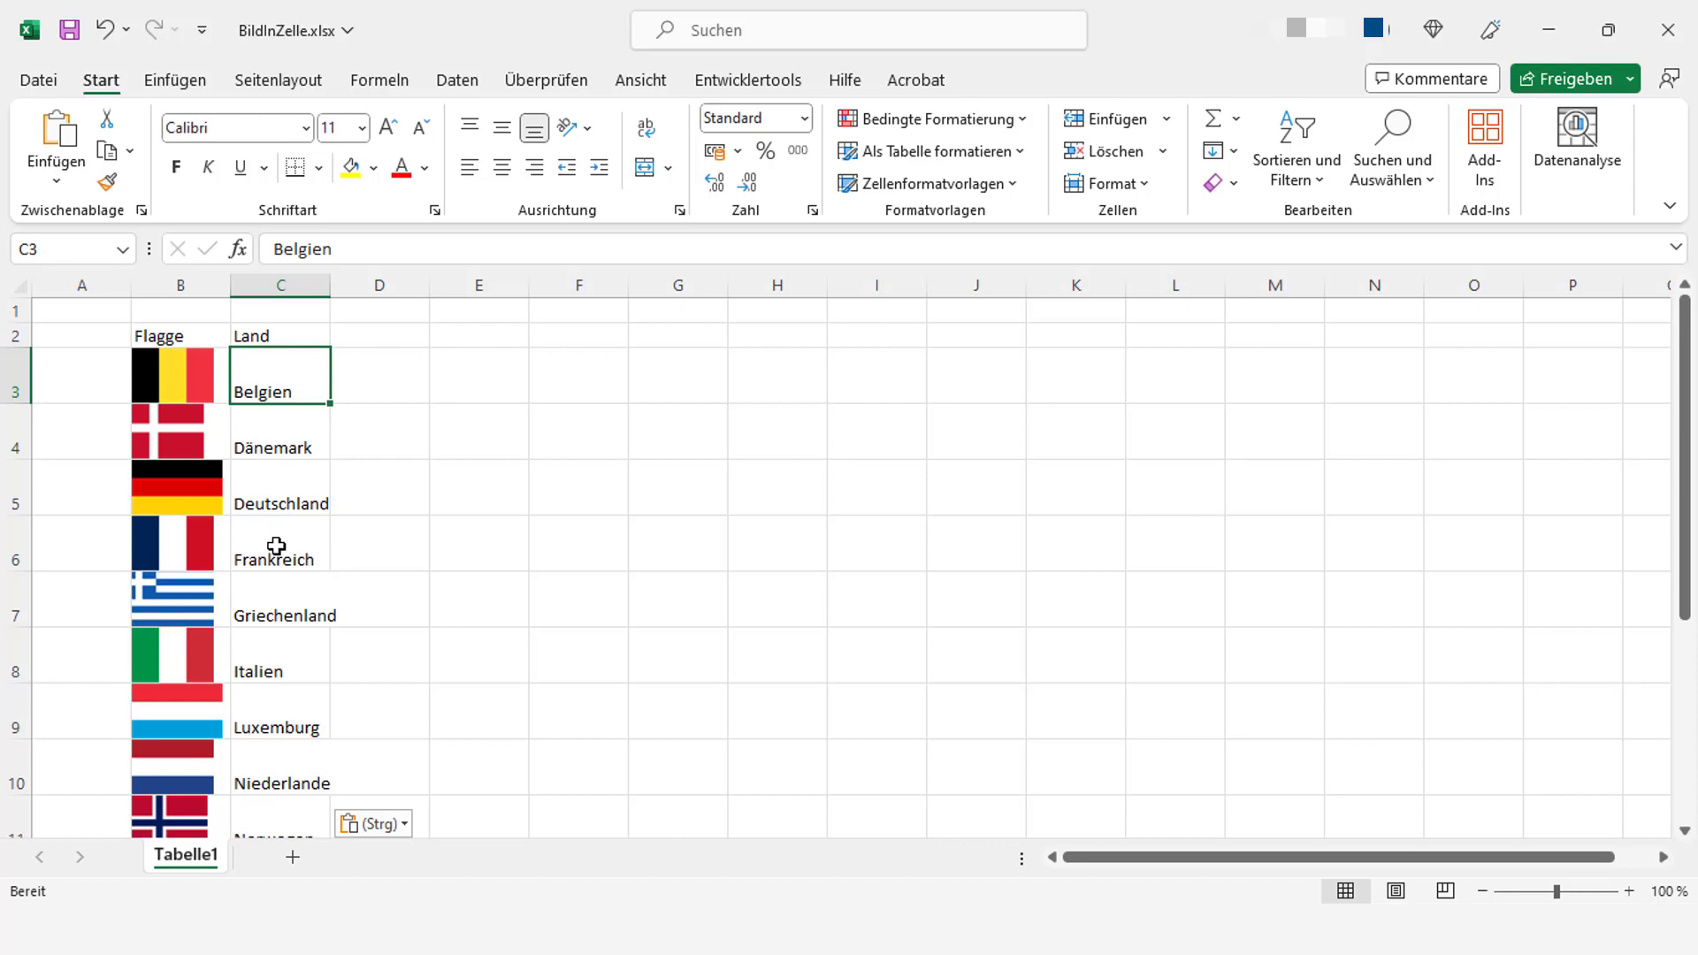
{"action": "key", "text": "ctrl+t"}
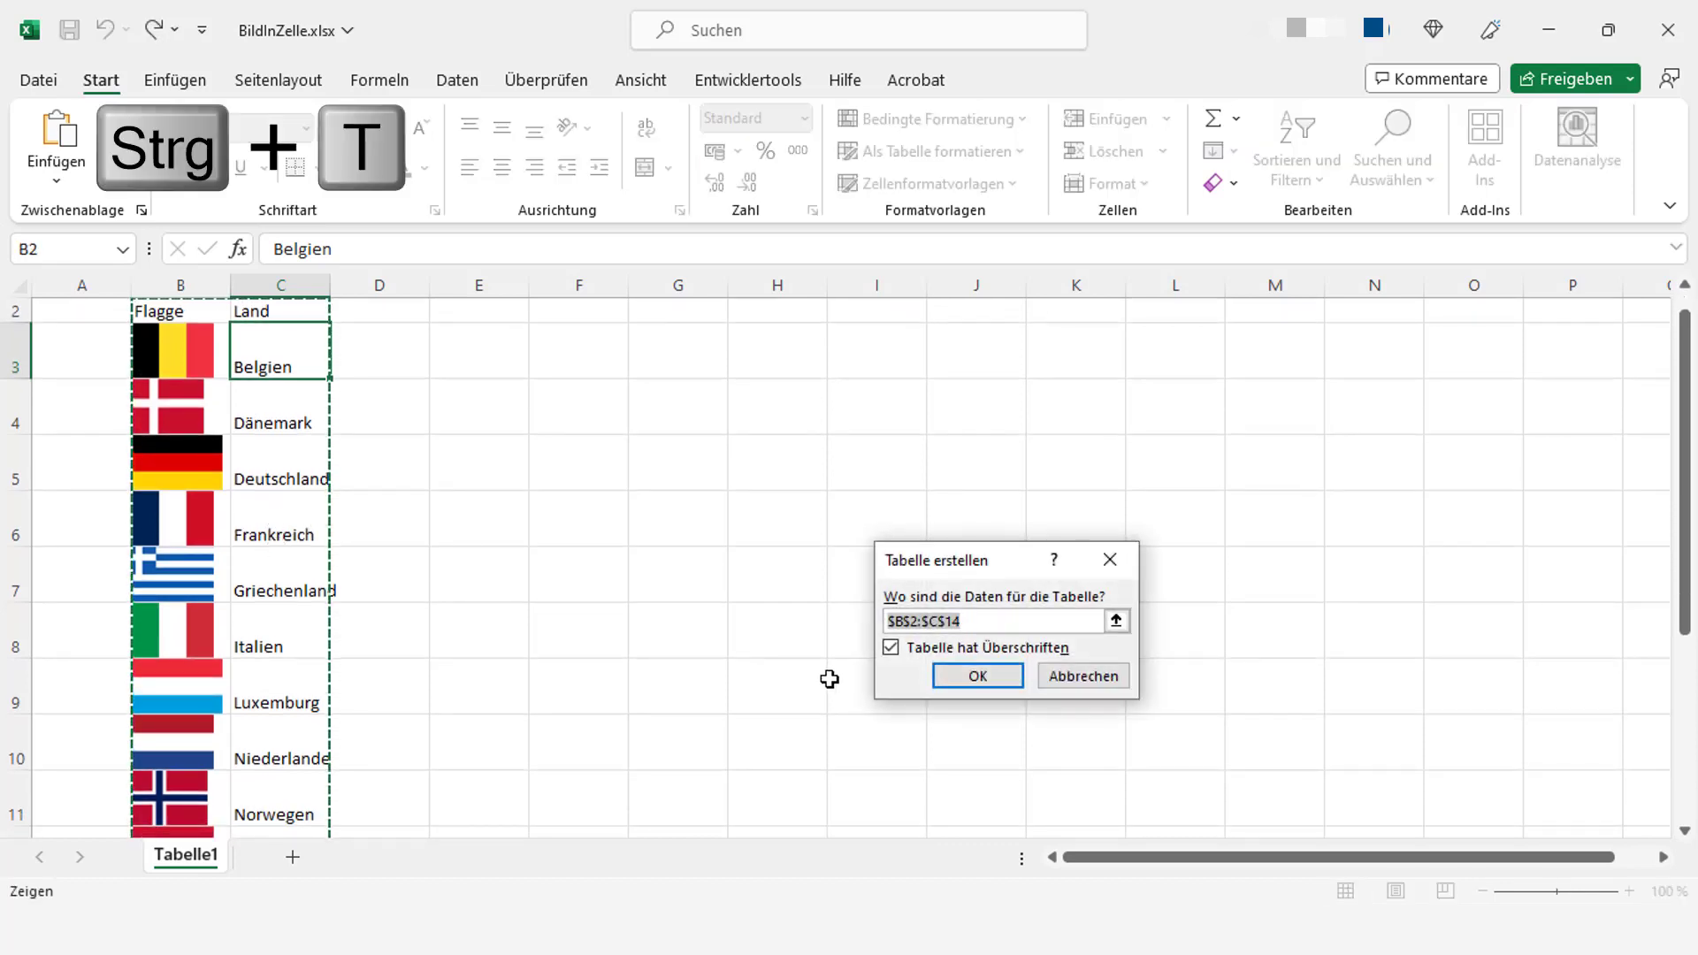
Confirm the table with headers, widen the Flagge and Land columns, and sort Land Z to A
{"action": "left_click", "coordinate": [977, 677]}
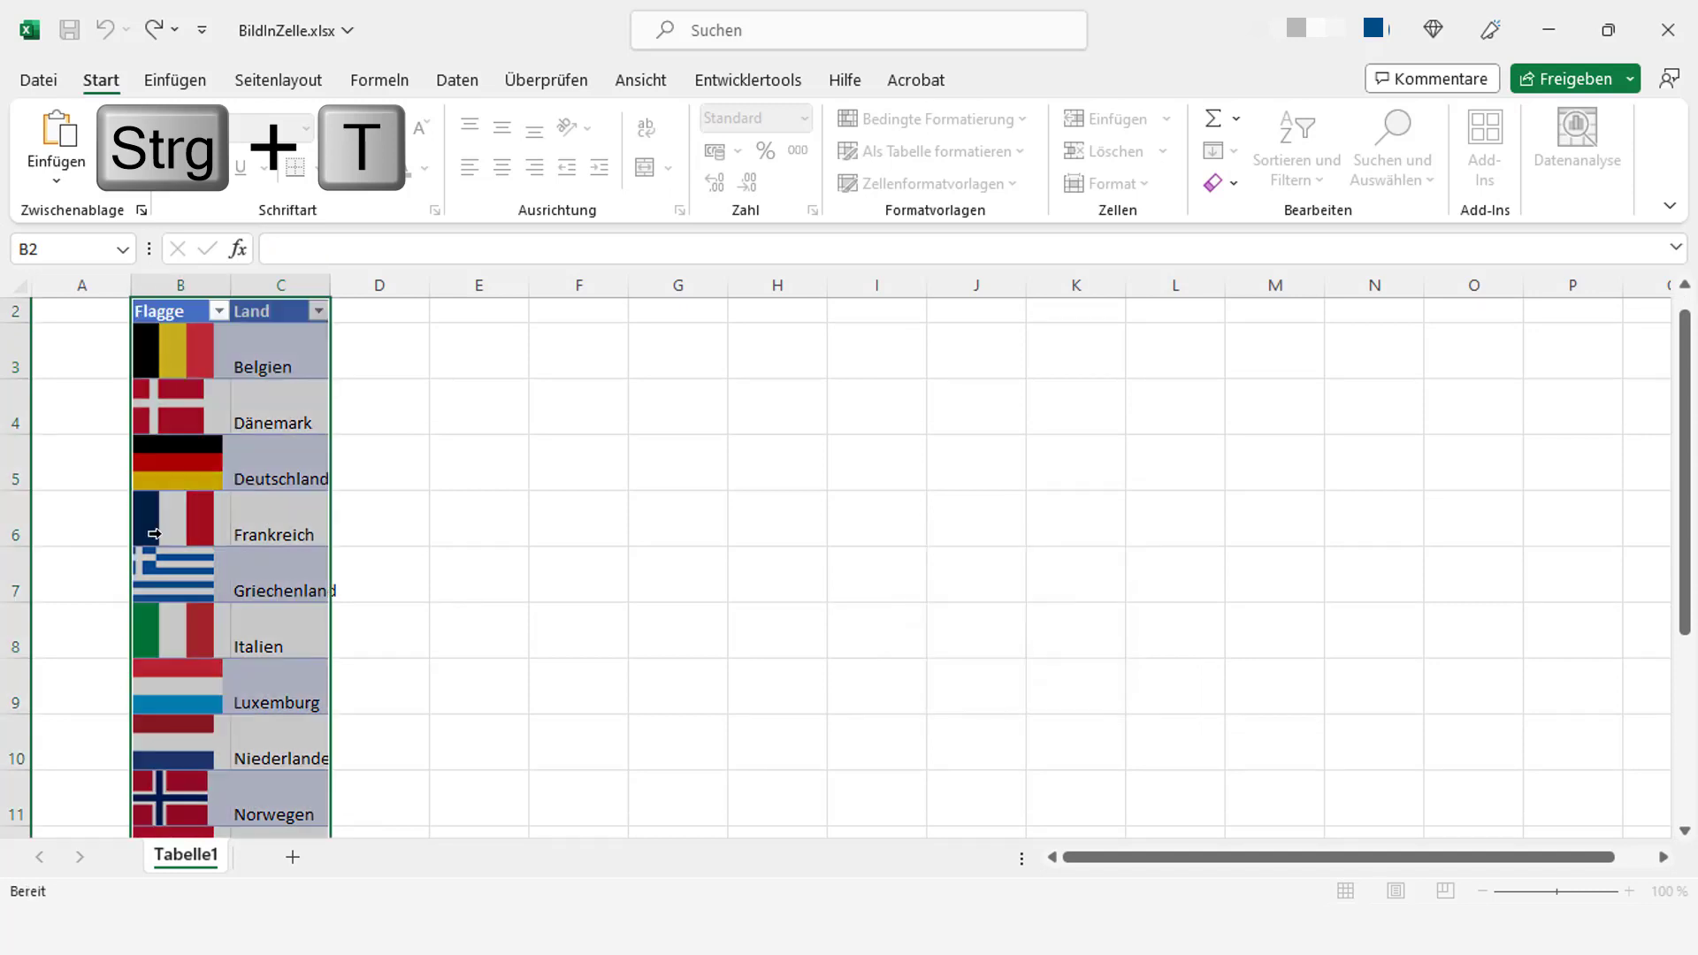
{"action": "scroll", "coordinate": [237, 495], "scroll_direction": "up", "scroll_amount": 1}
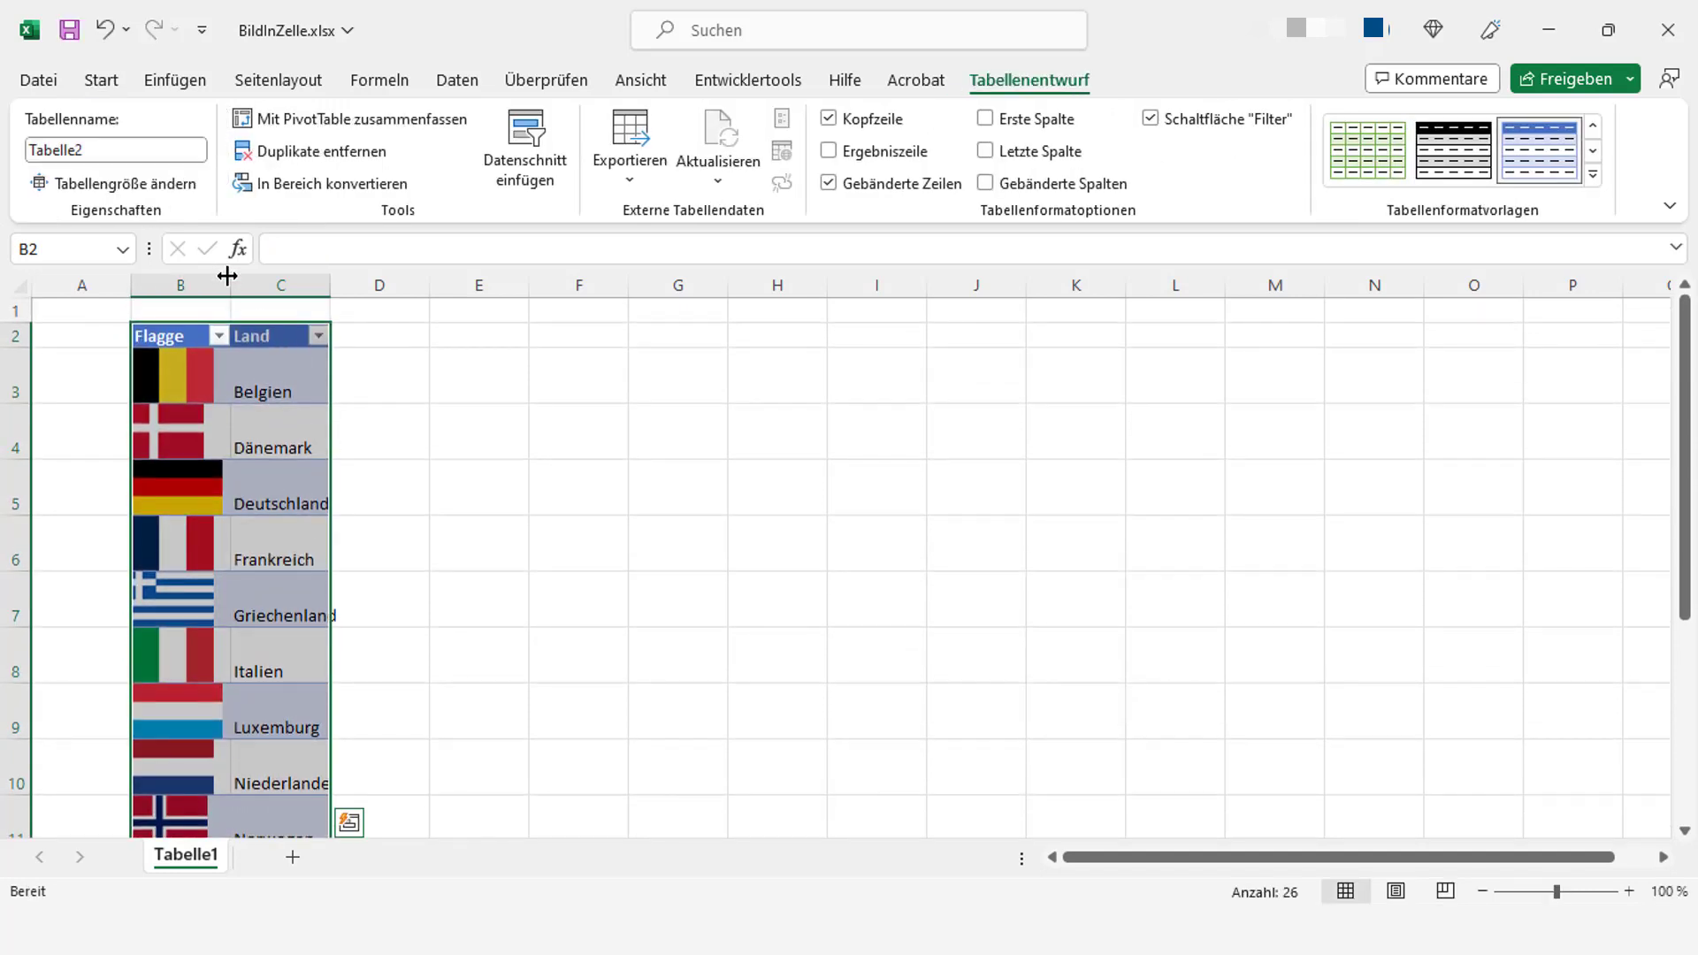
{"action": "left_click_drag", "start_coordinate": [229, 285], "coordinate": [374, 285]}
{"action": "left_click", "coordinate": [443, 376]}
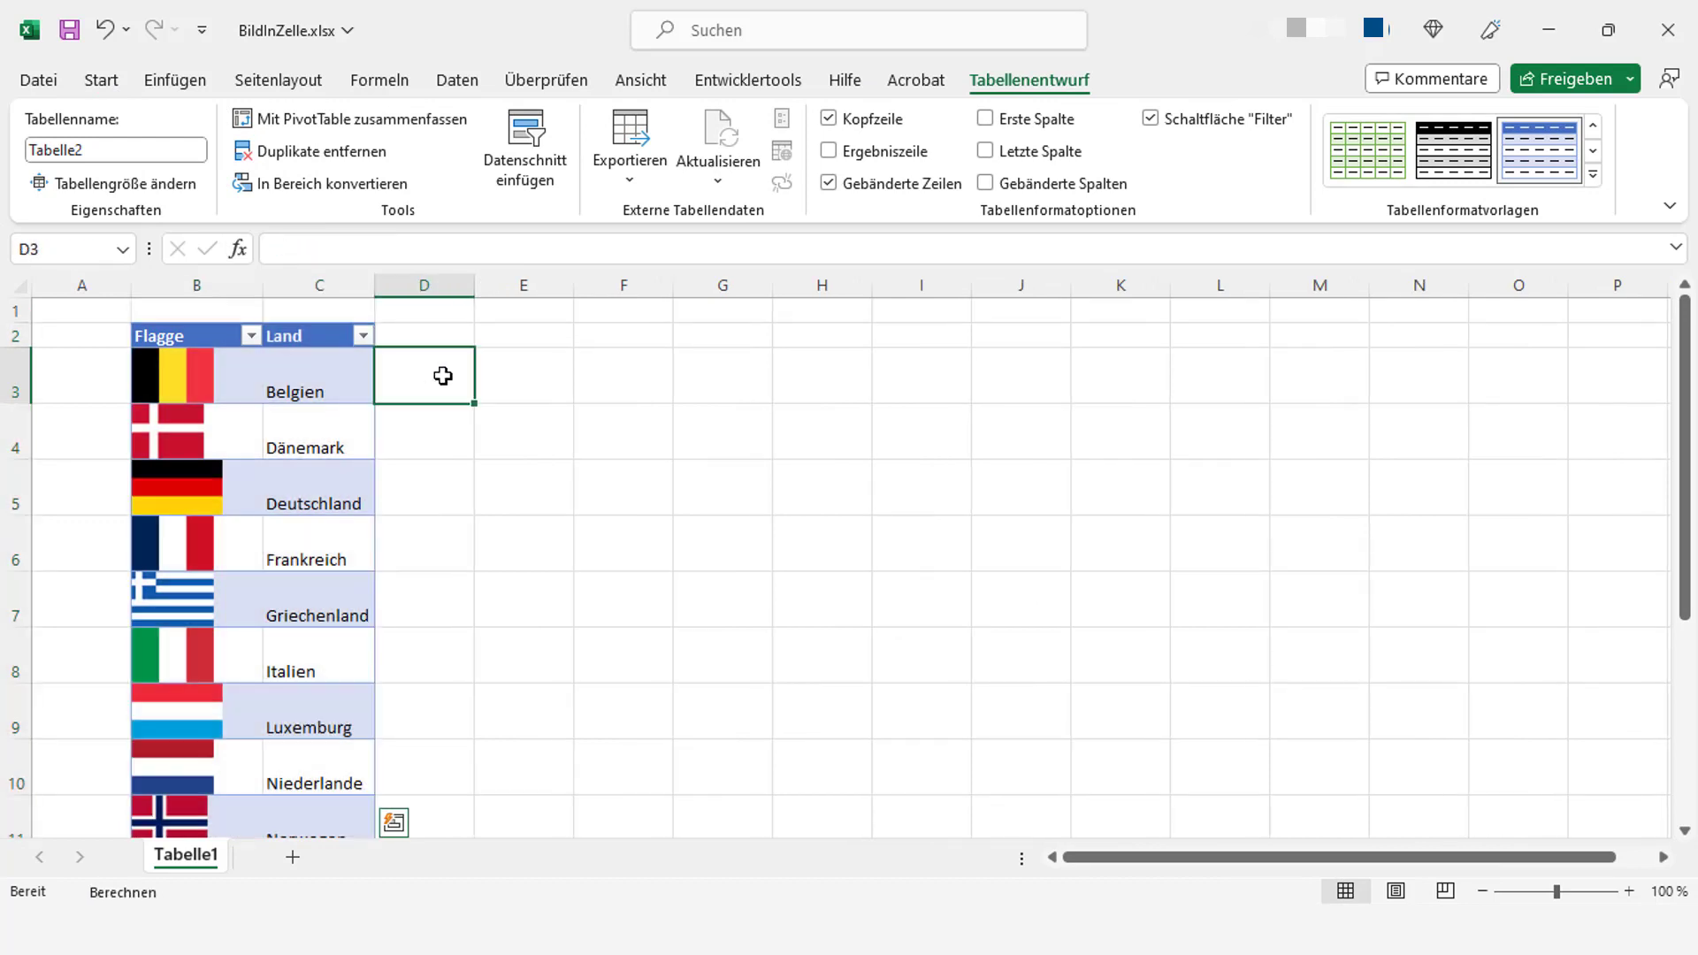
{"action": "left_click", "coordinate": [362, 334]}
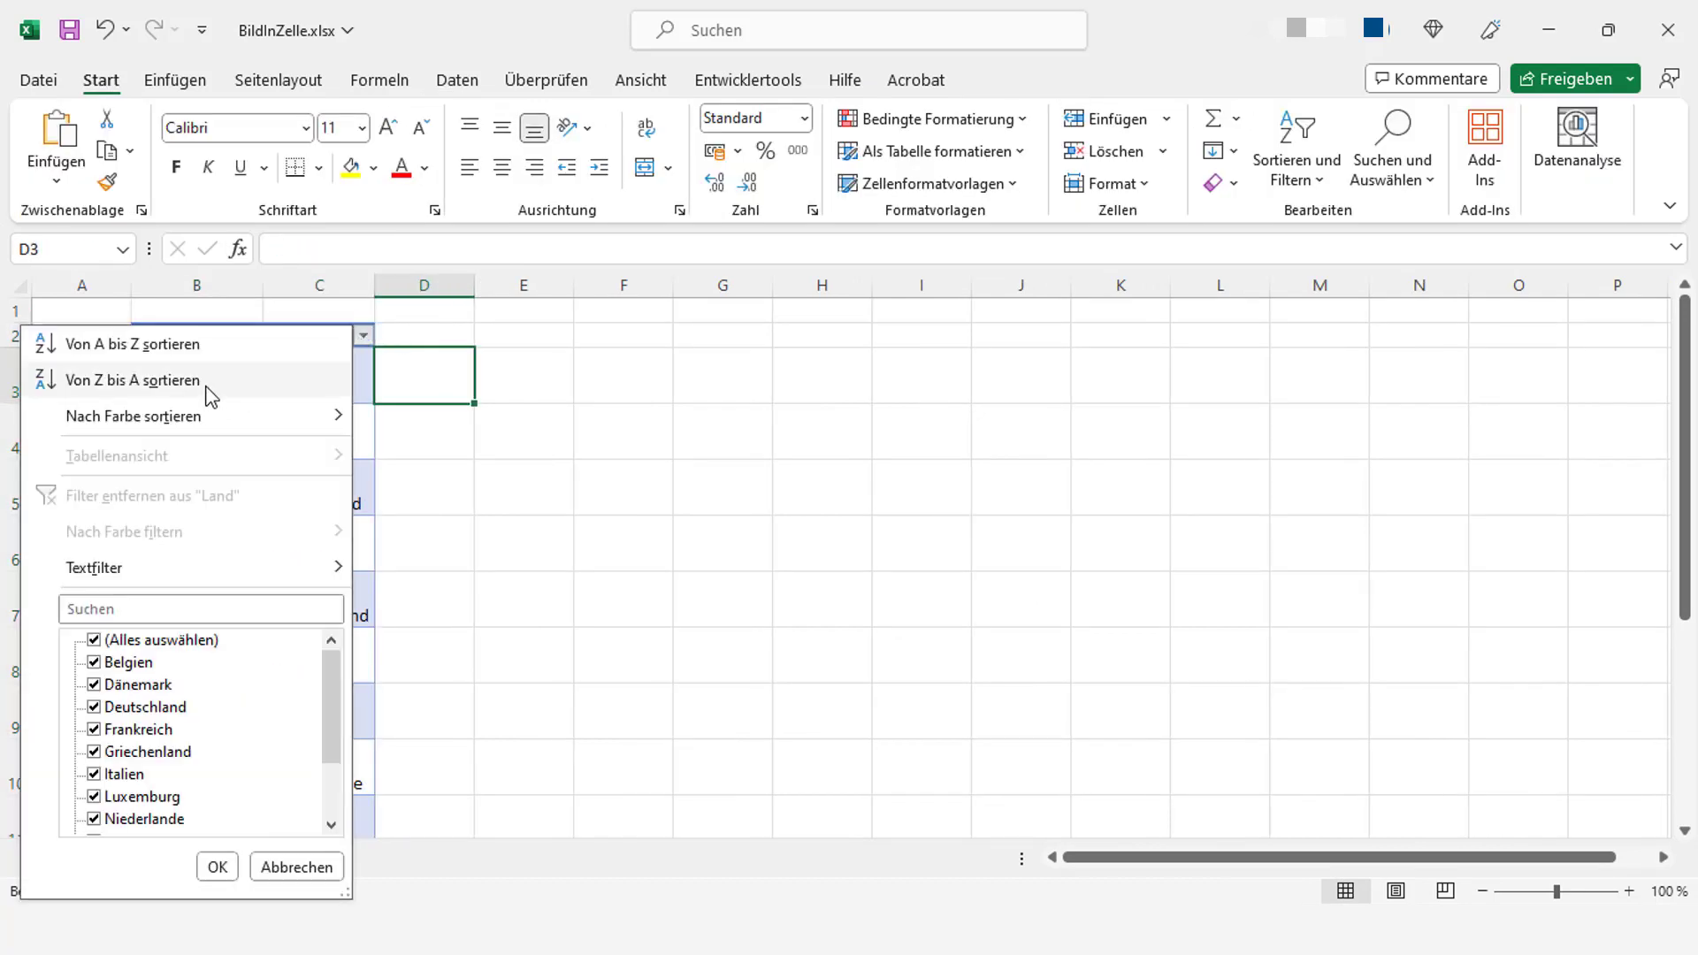
{"action": "left_click", "coordinate": [209, 383]}
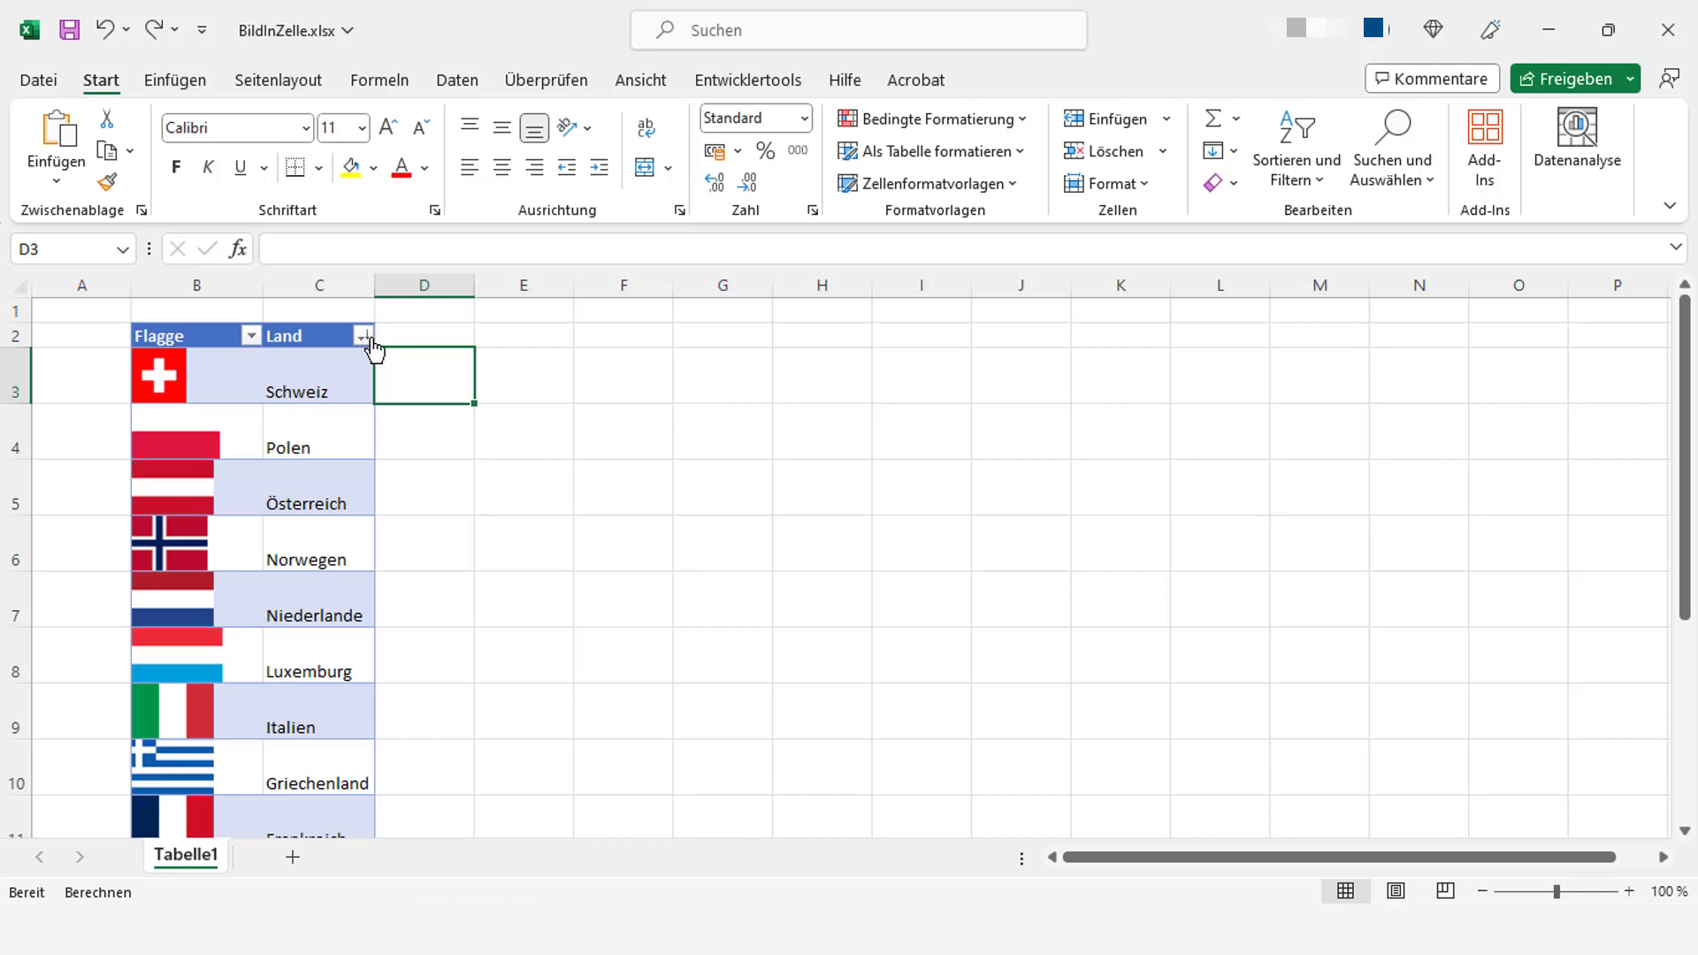
Filter Land to show only Dänemark, then clear the filter to show all countries
{"action": "left_click", "coordinate": [365, 337]}
{"action": "left_click", "coordinate": [159, 639]}
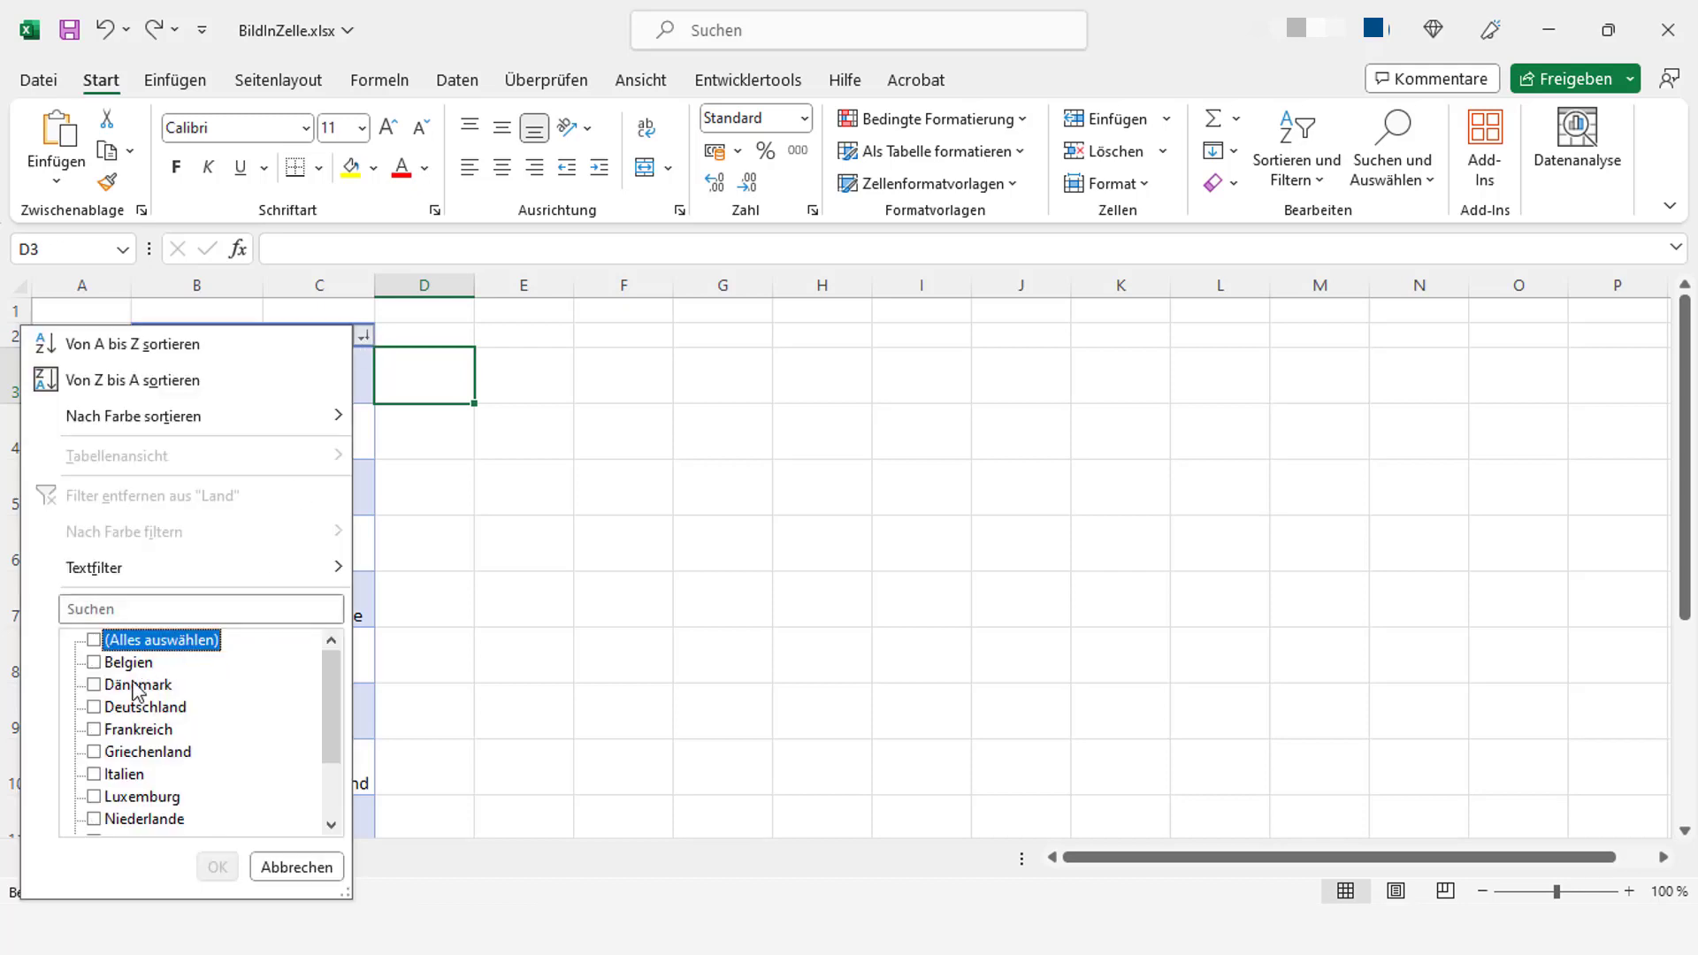
{"action": "left_click", "coordinate": [137, 685]}
{"action": "left_click", "coordinate": [217, 867]}
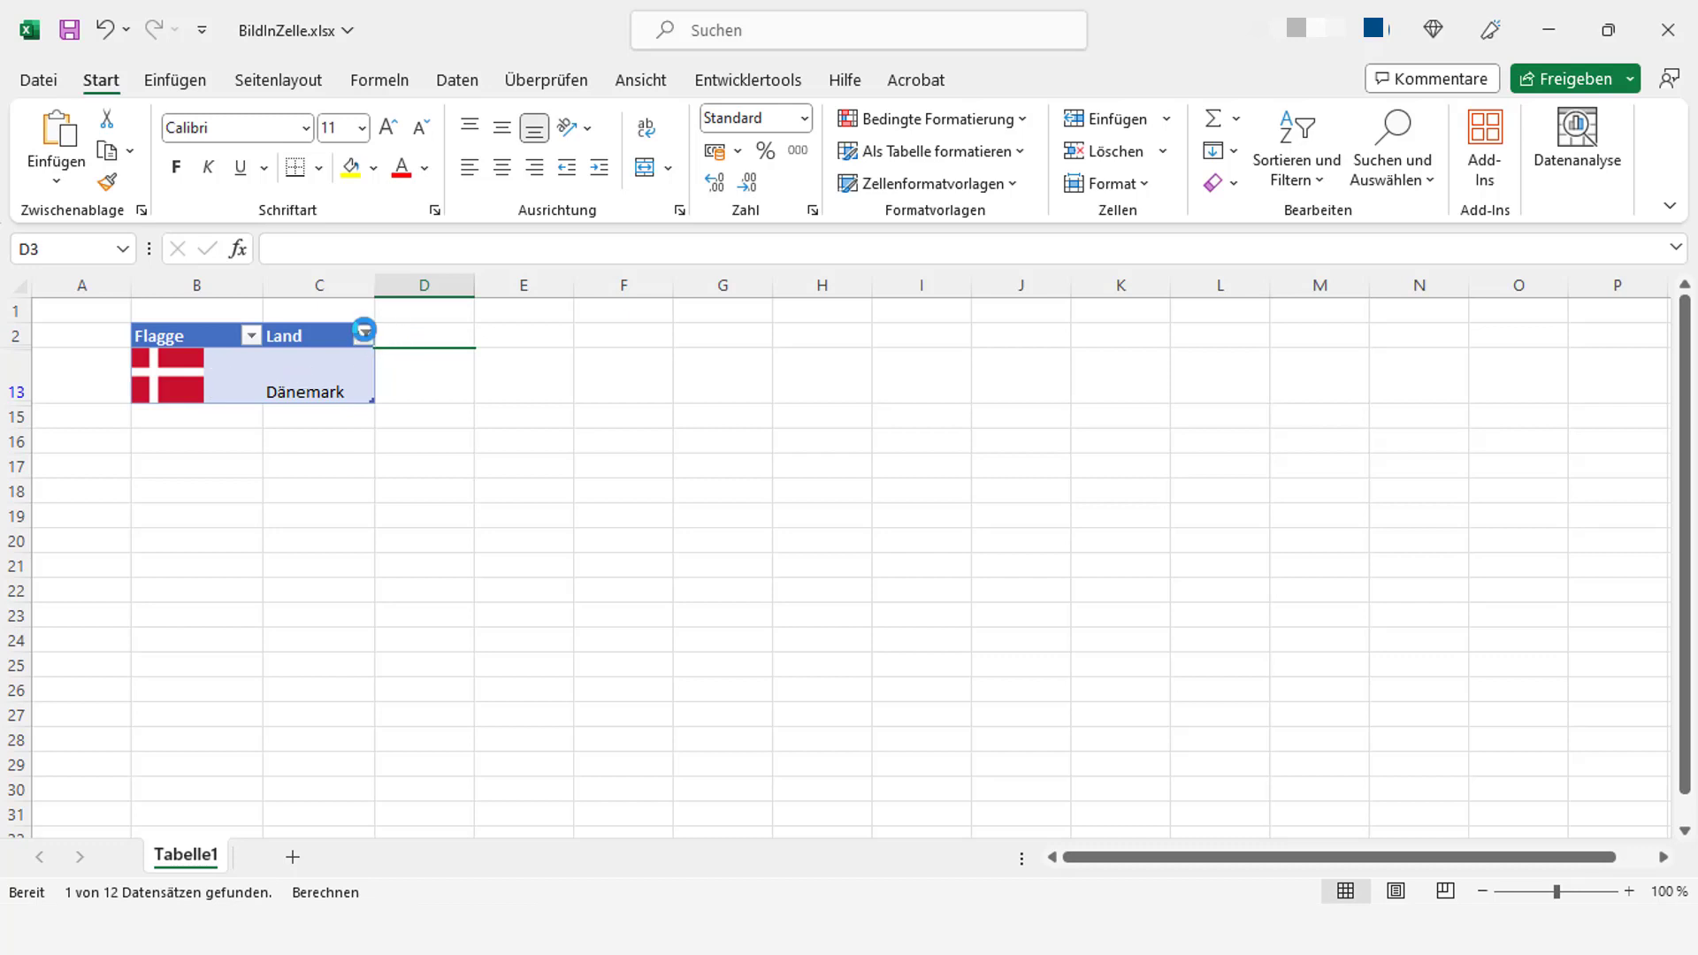
{"action": "left_click", "coordinate": [364, 333]}
{"action": "left_click", "coordinate": [221, 493]}
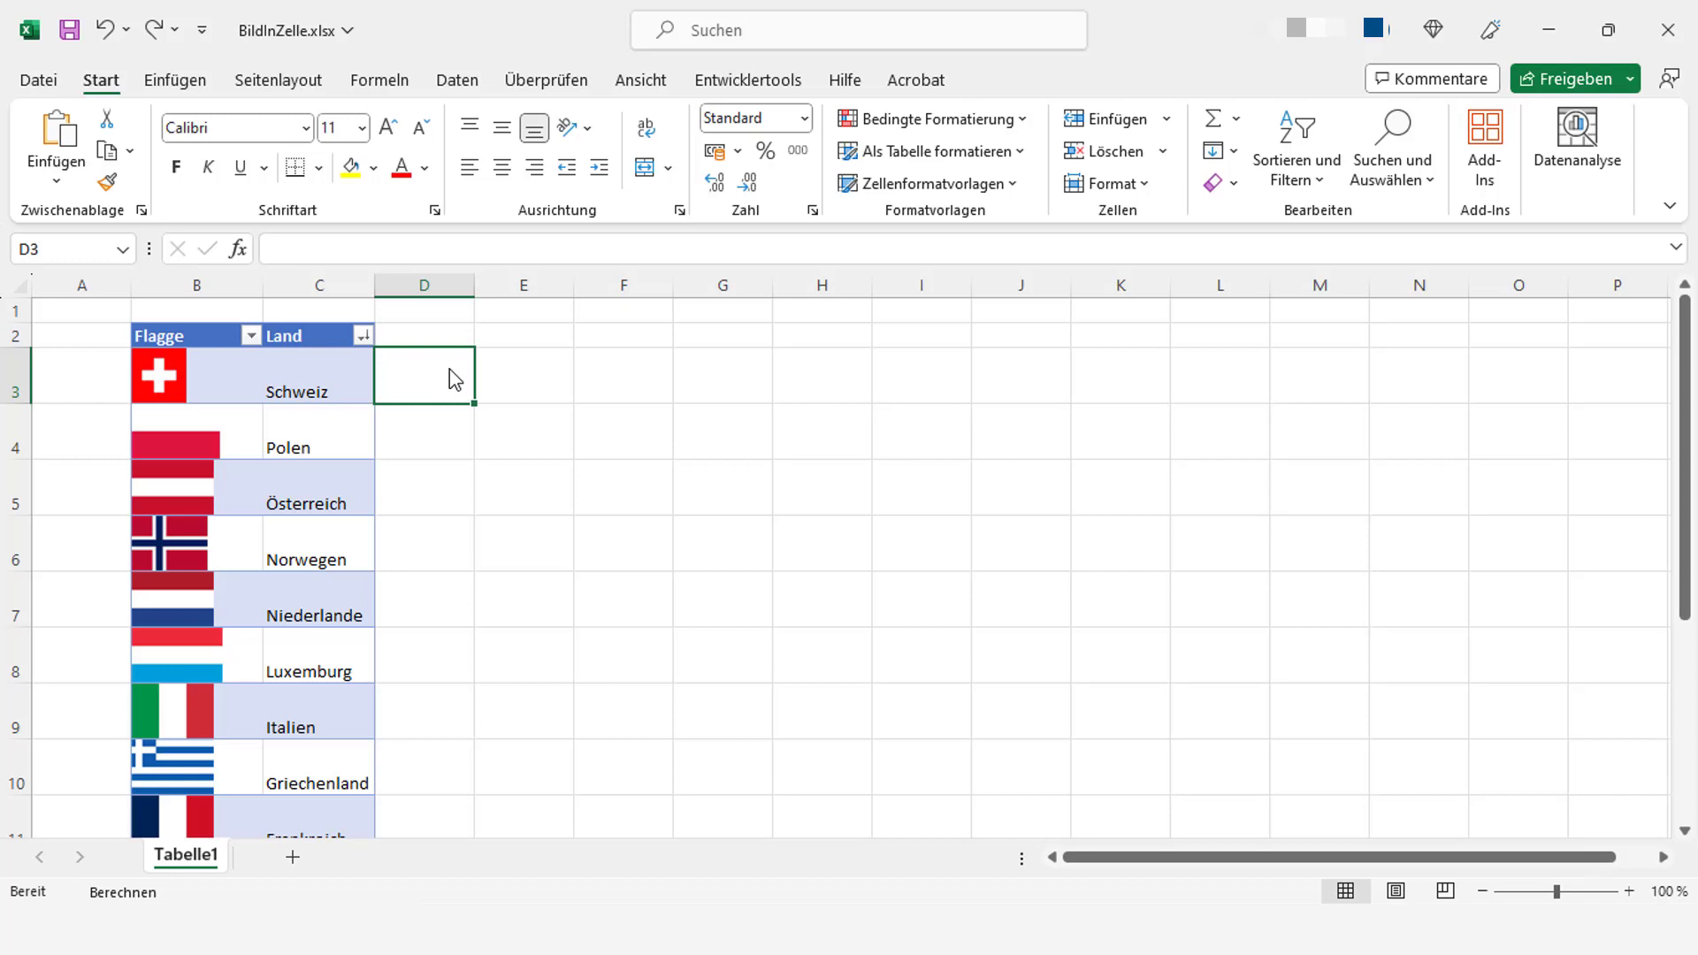
Enter the country name Italien in F3
{"action": "left_click", "coordinate": [614, 383]}
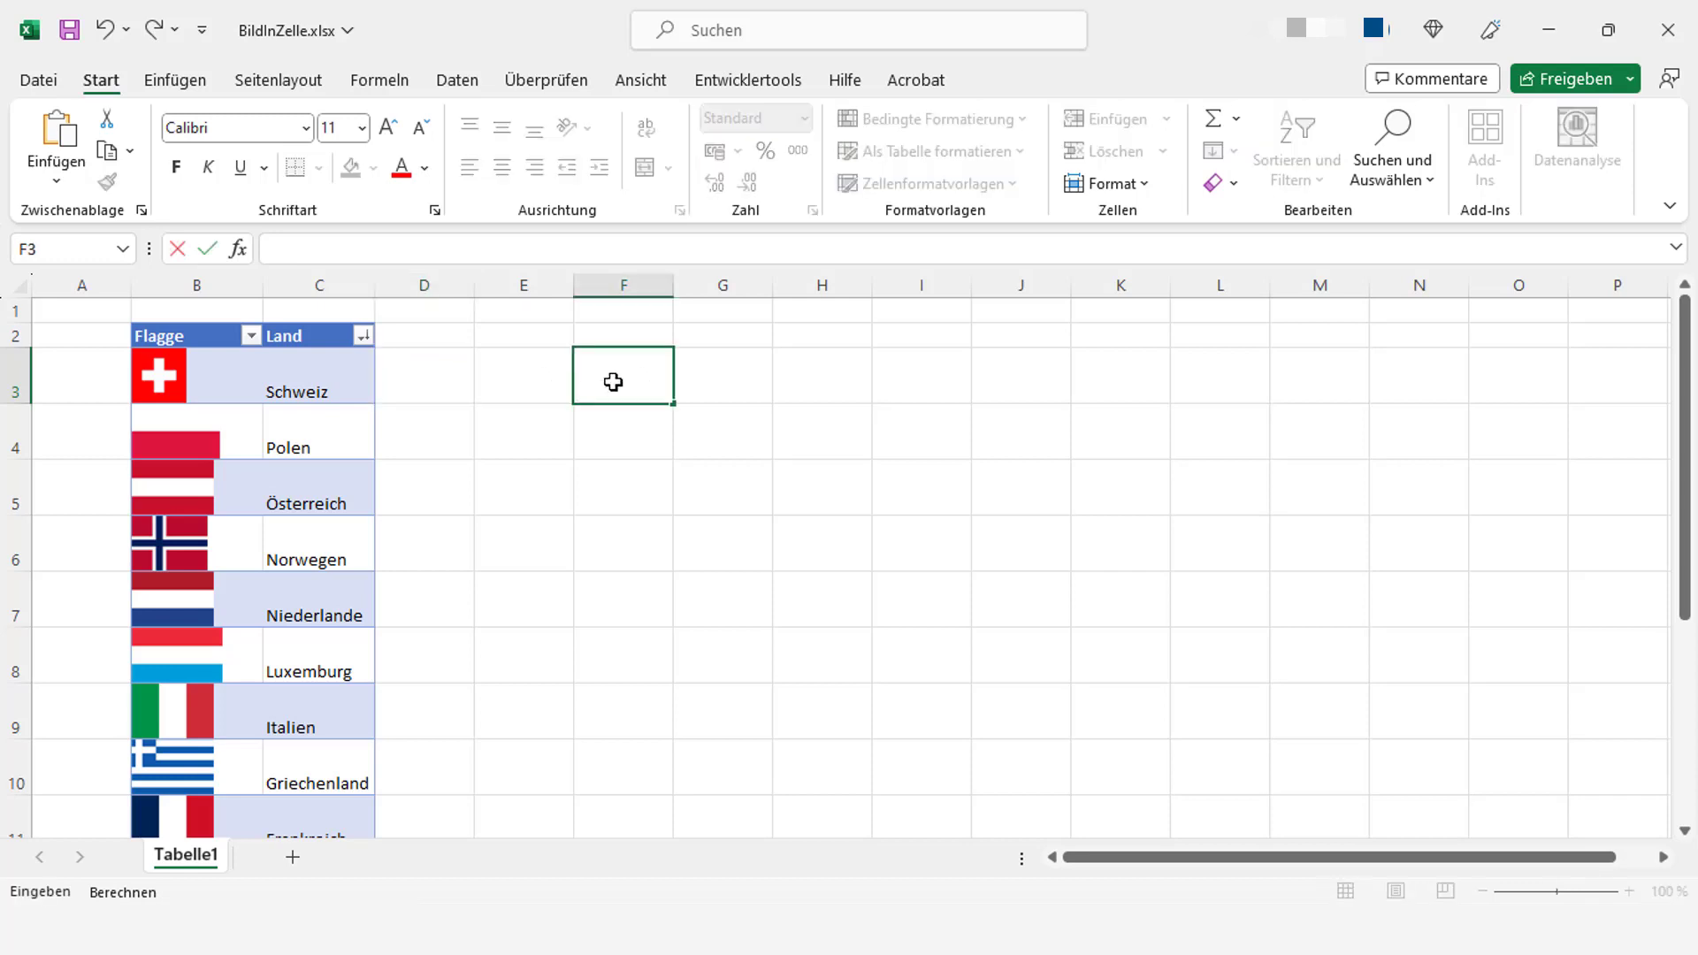
{"action": "type", "text": "Italien"}
{"action": "key", "text": "Tab"}
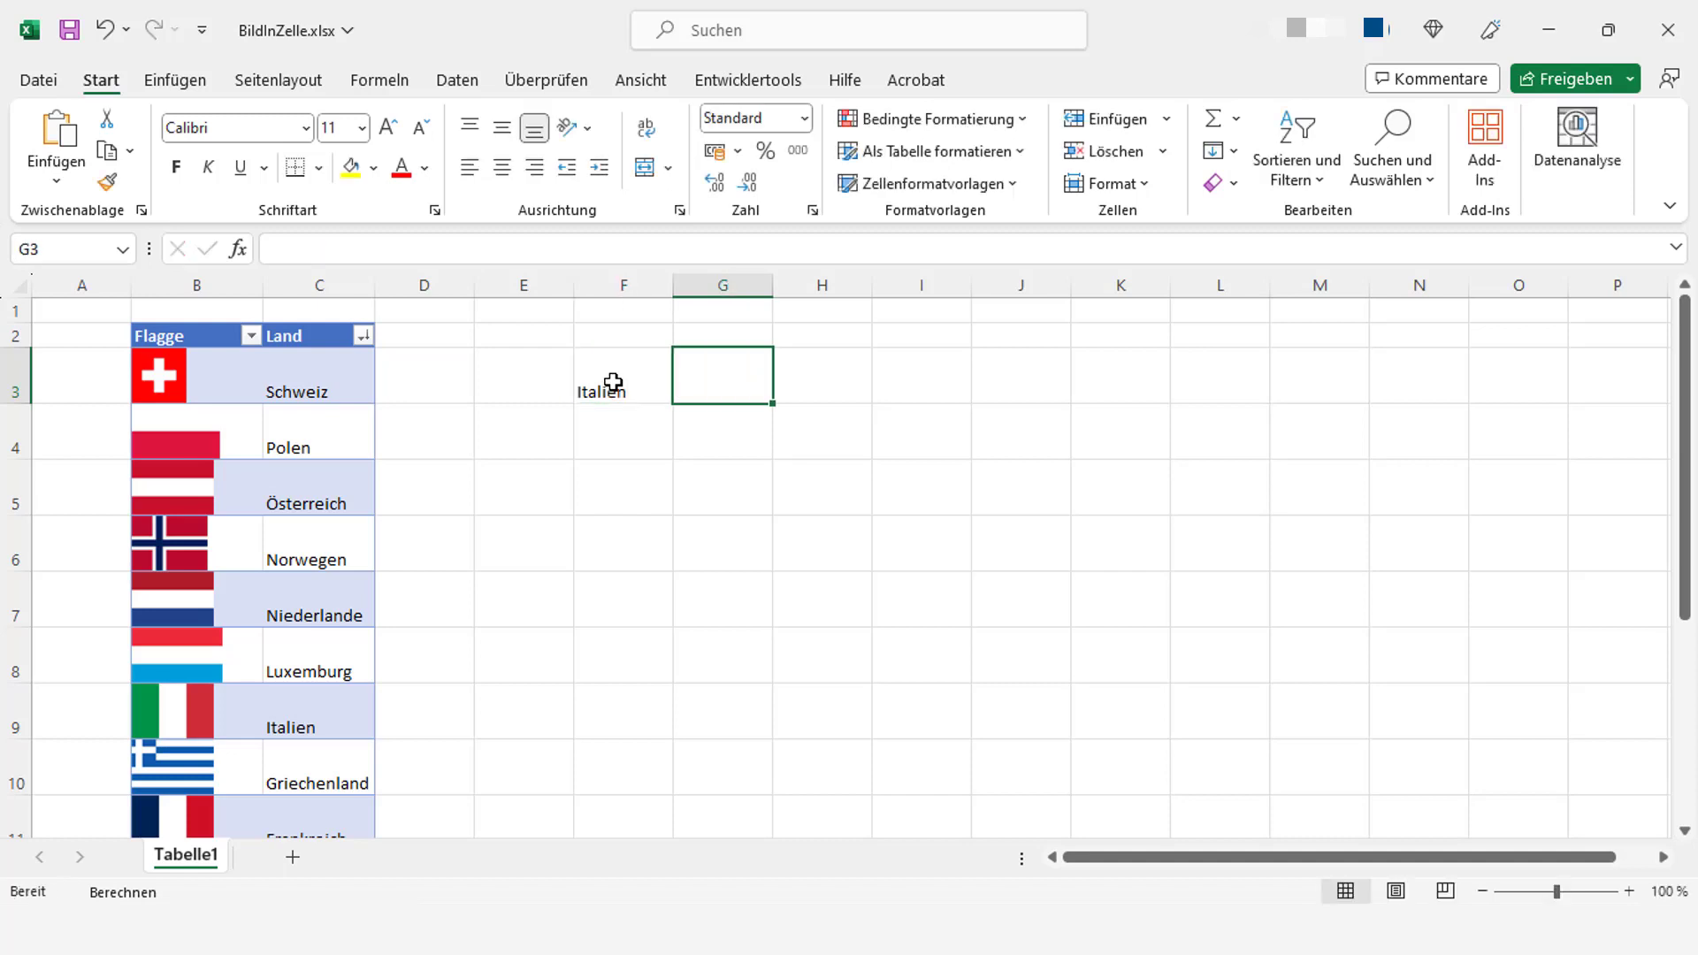
In G3 enter =XVERWEIS(F3;Tabelle2[Land];Tabelle2[Flagge]) to show the matching flag
{"action": "type", "text": "="}
{"action": "type", "text": "Xver"}
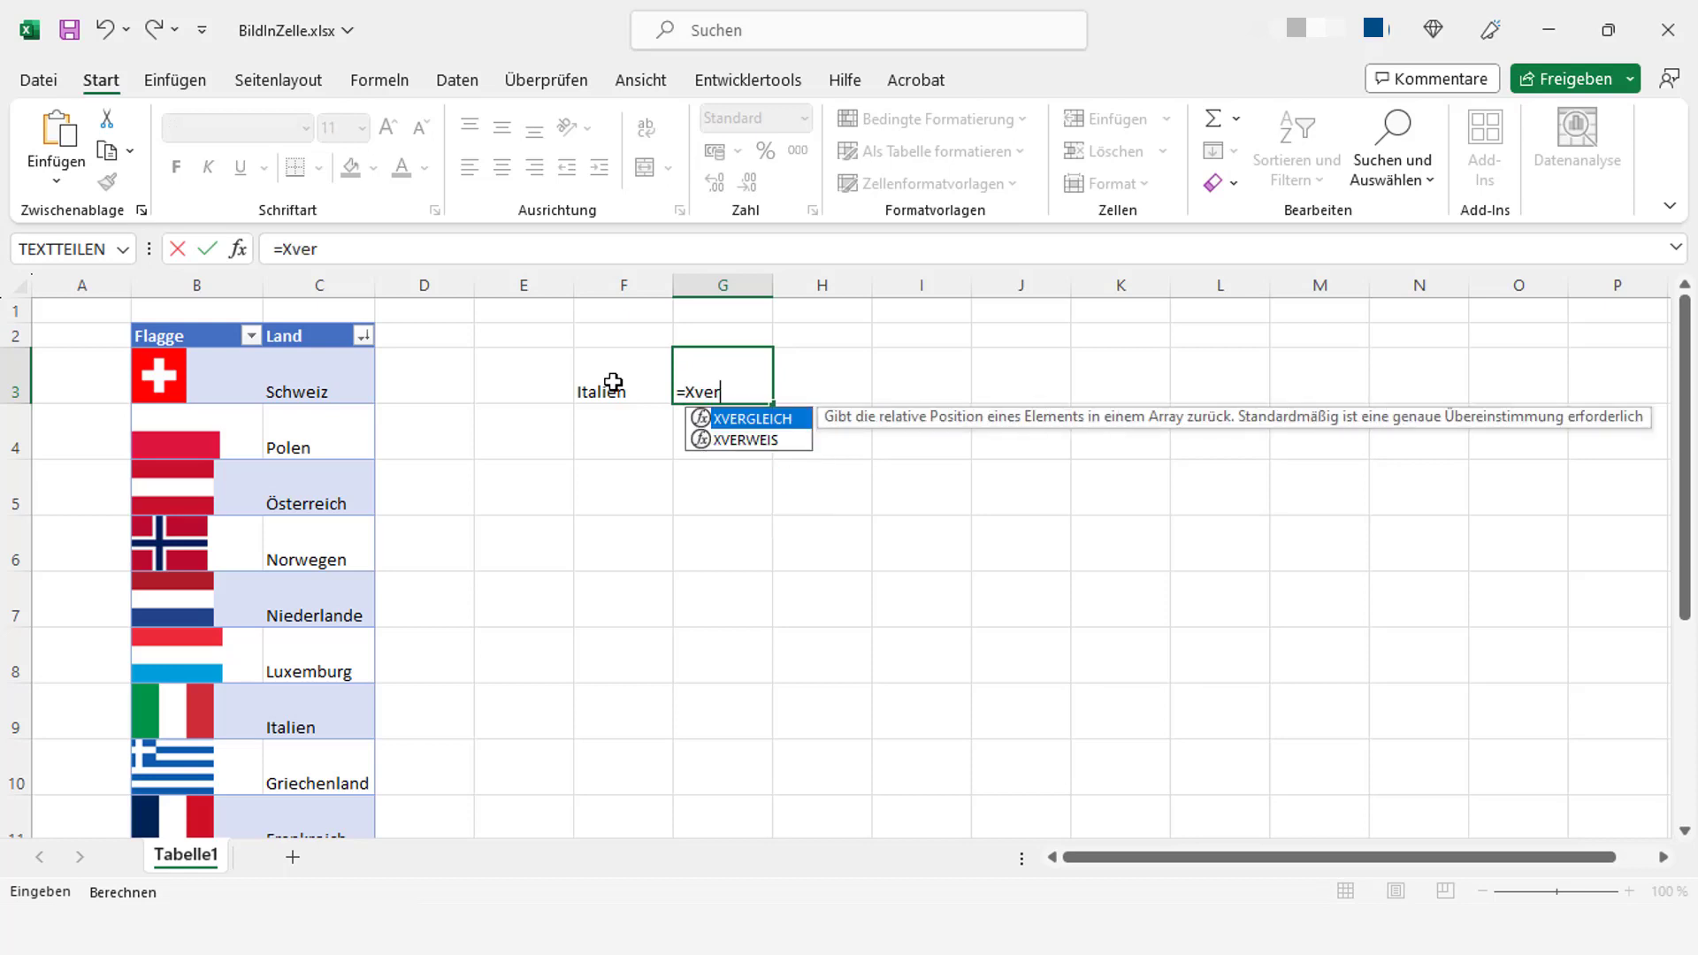
{"action": "key", "text": "Down"}
{"action": "key", "text": "Tab"}
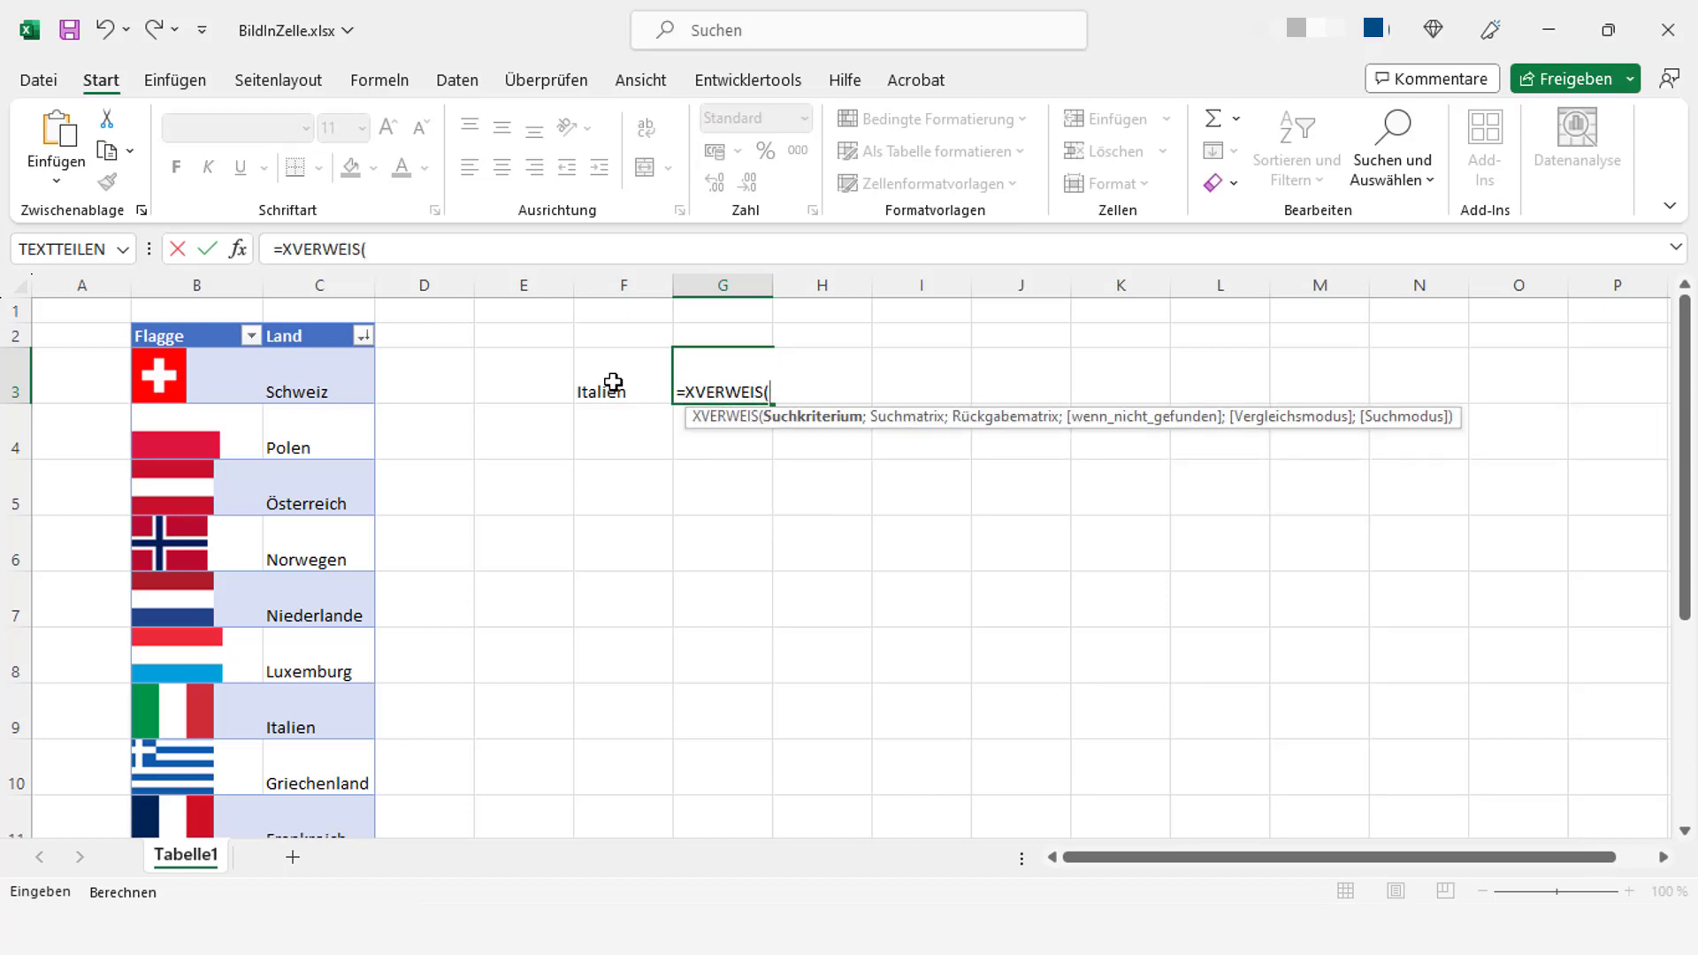
{"action": "left_click", "coordinate": [613, 382]}
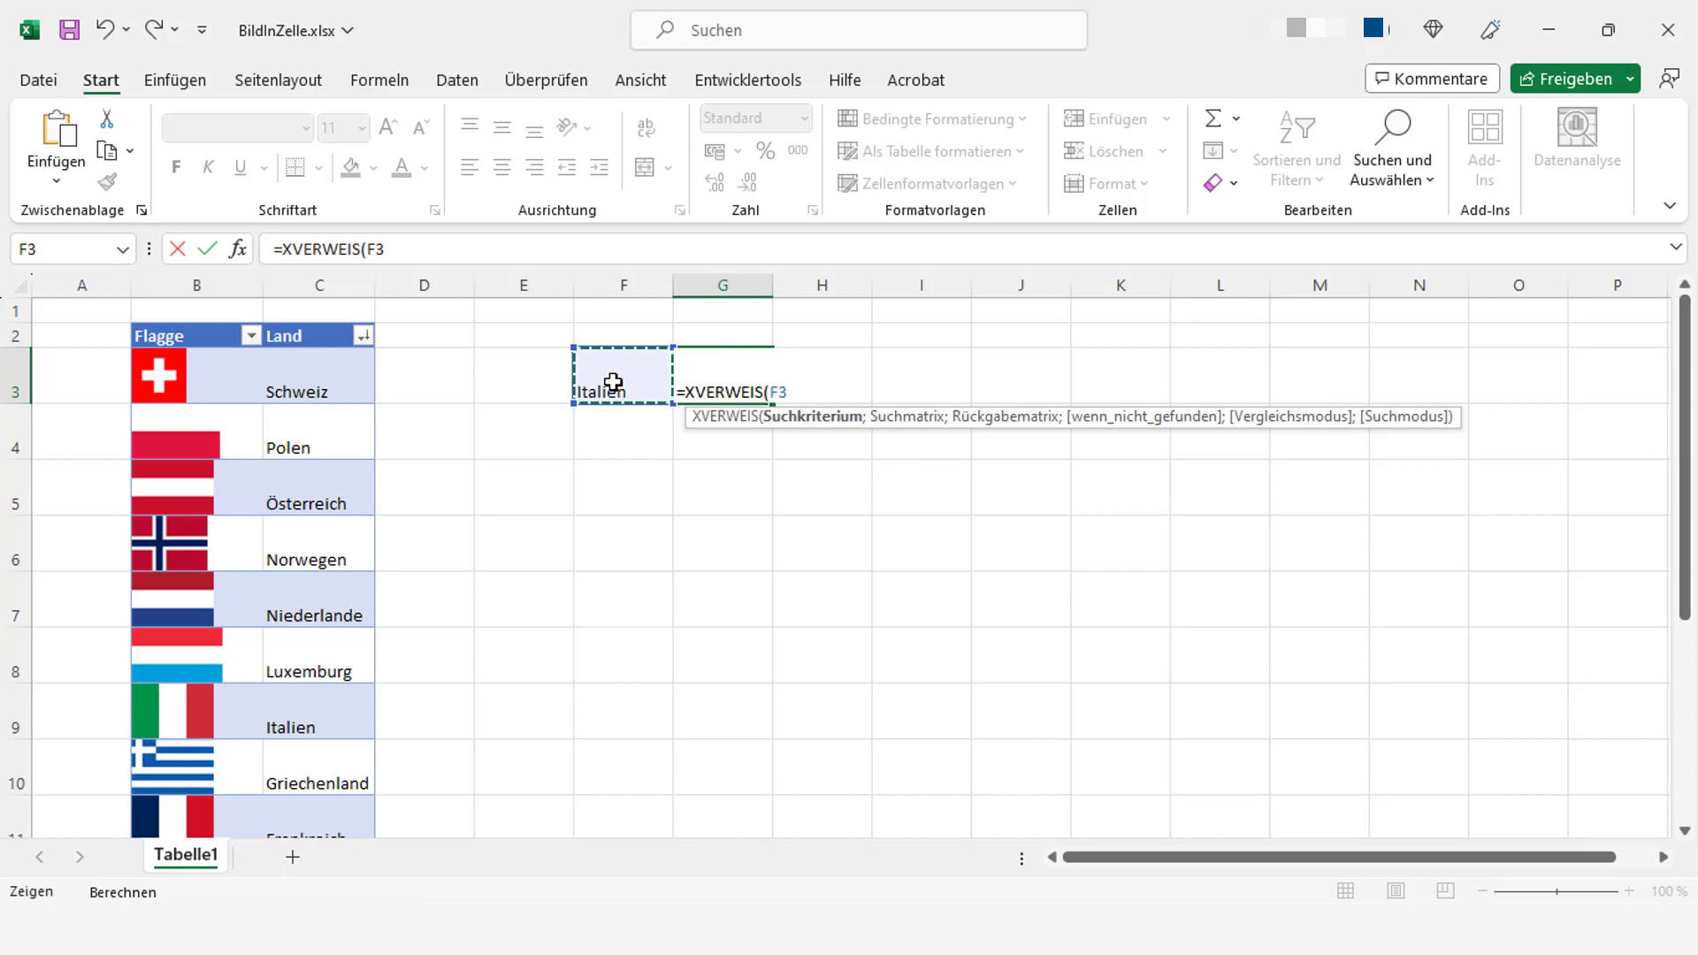
{"action": "type", "text": ";"}
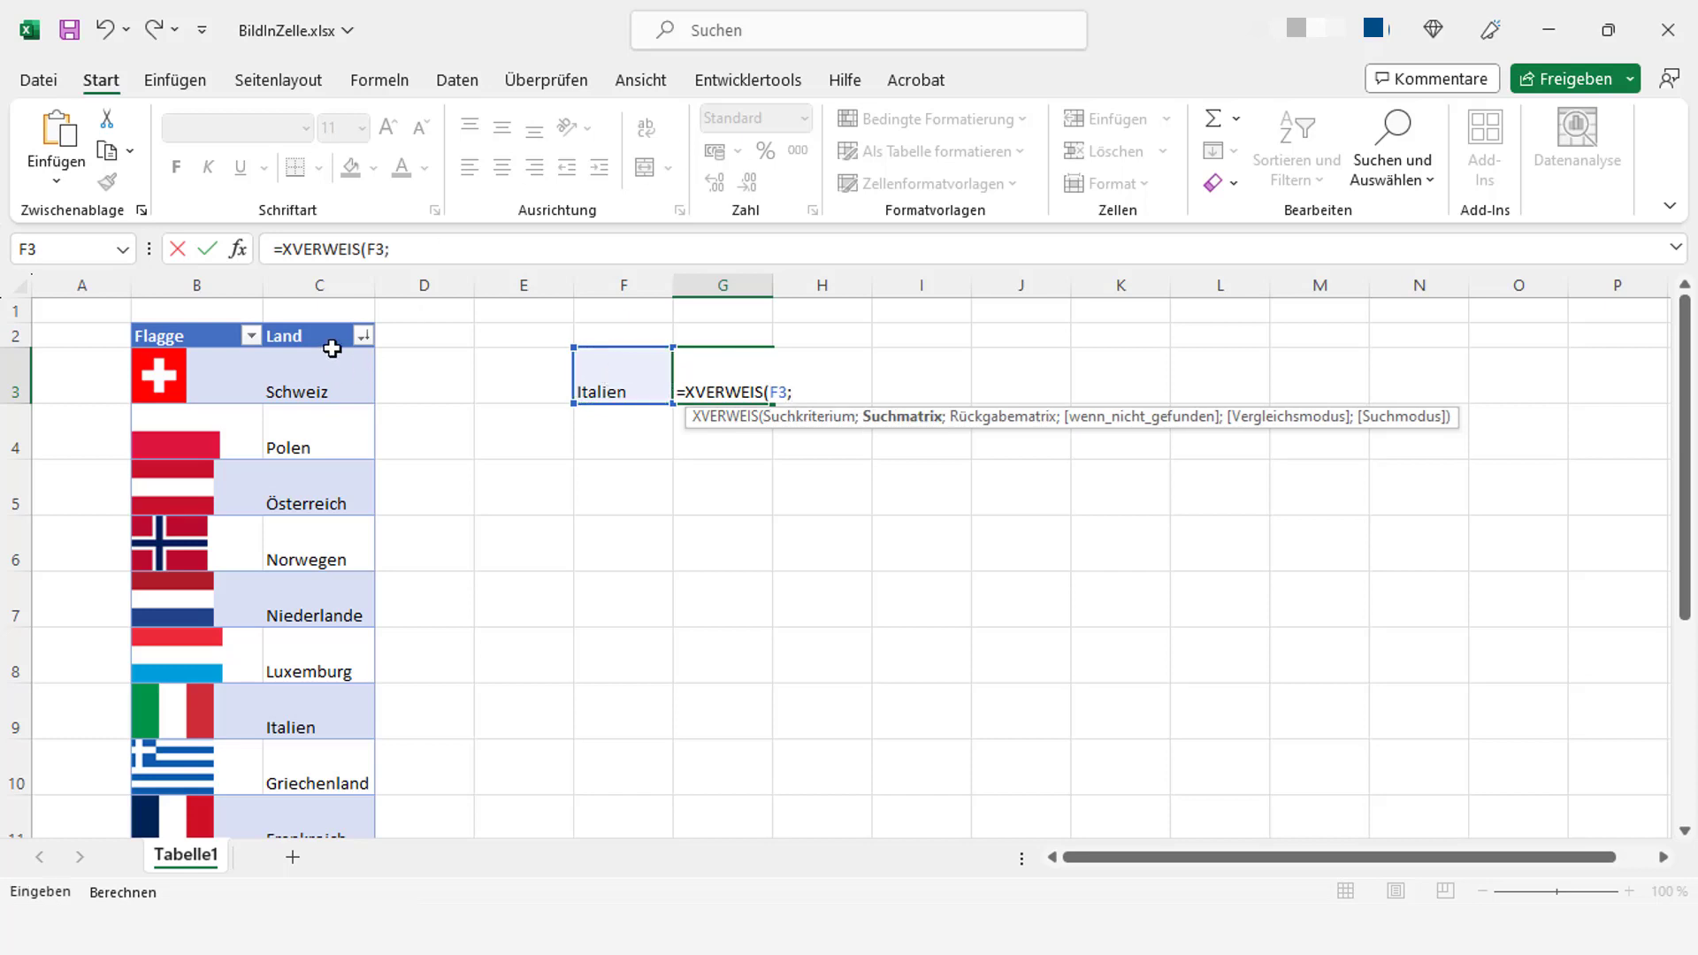
{"action": "left_click", "coordinate": [332, 322]}
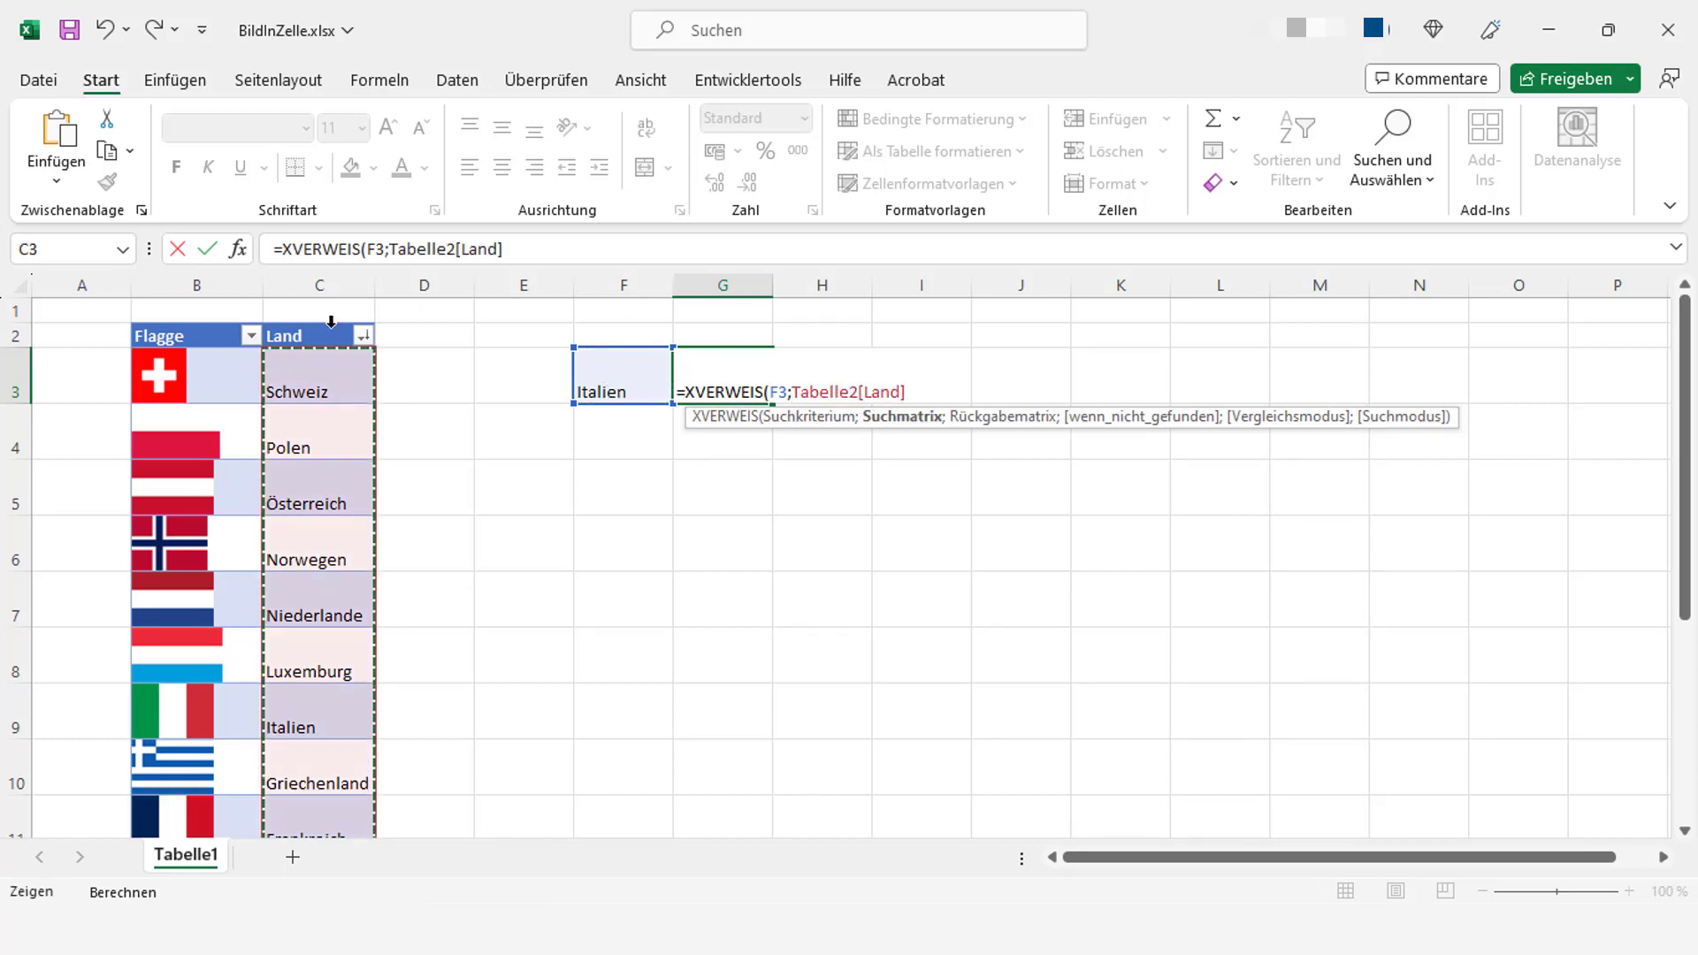
{"action": "type", "text": ";"}
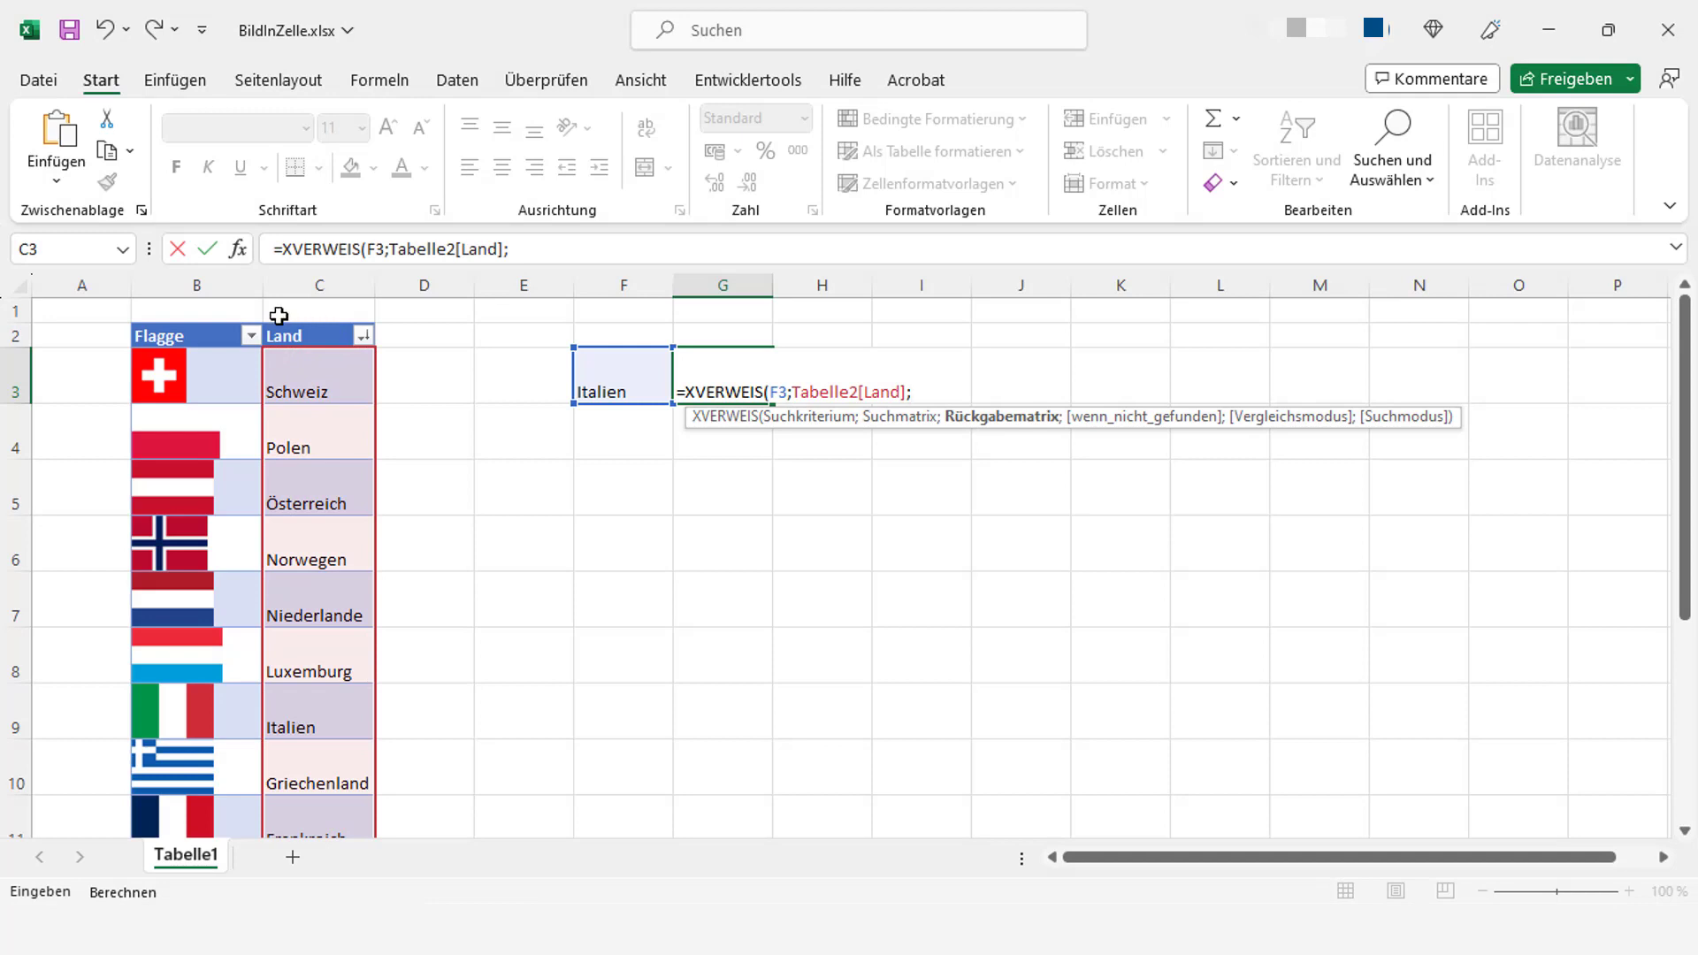
{"action": "left_click", "coordinate": [201, 320]}
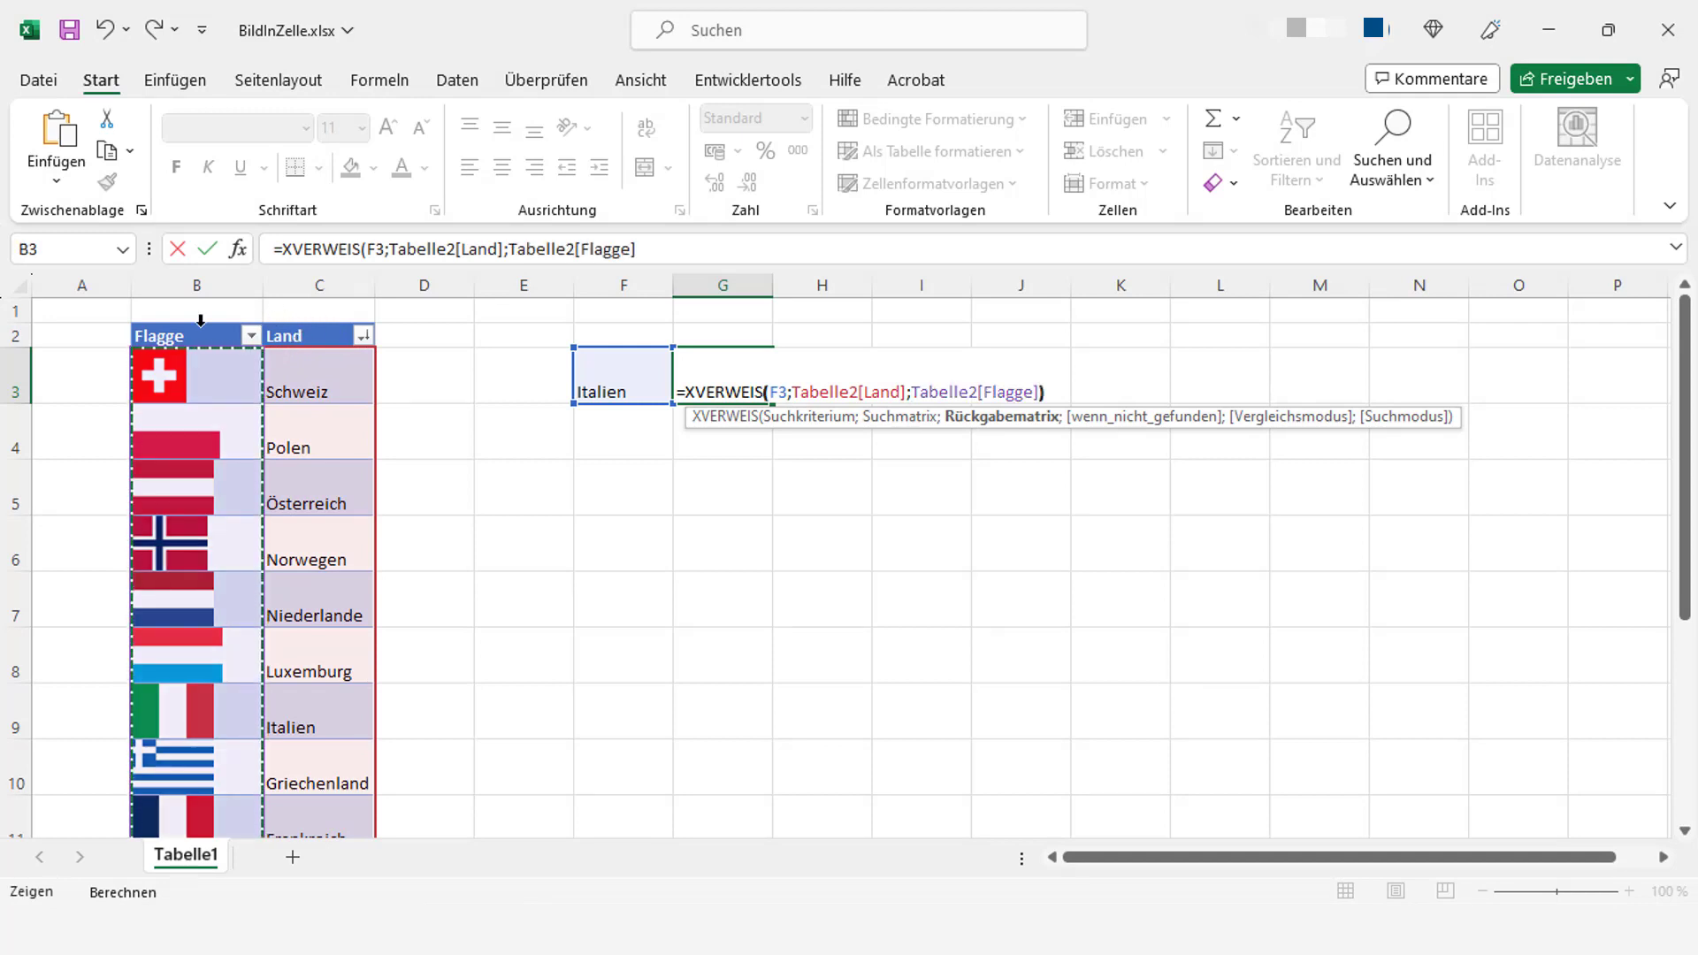
{"action": "type", "text": ")"}
{"action": "key", "text": "Return"}
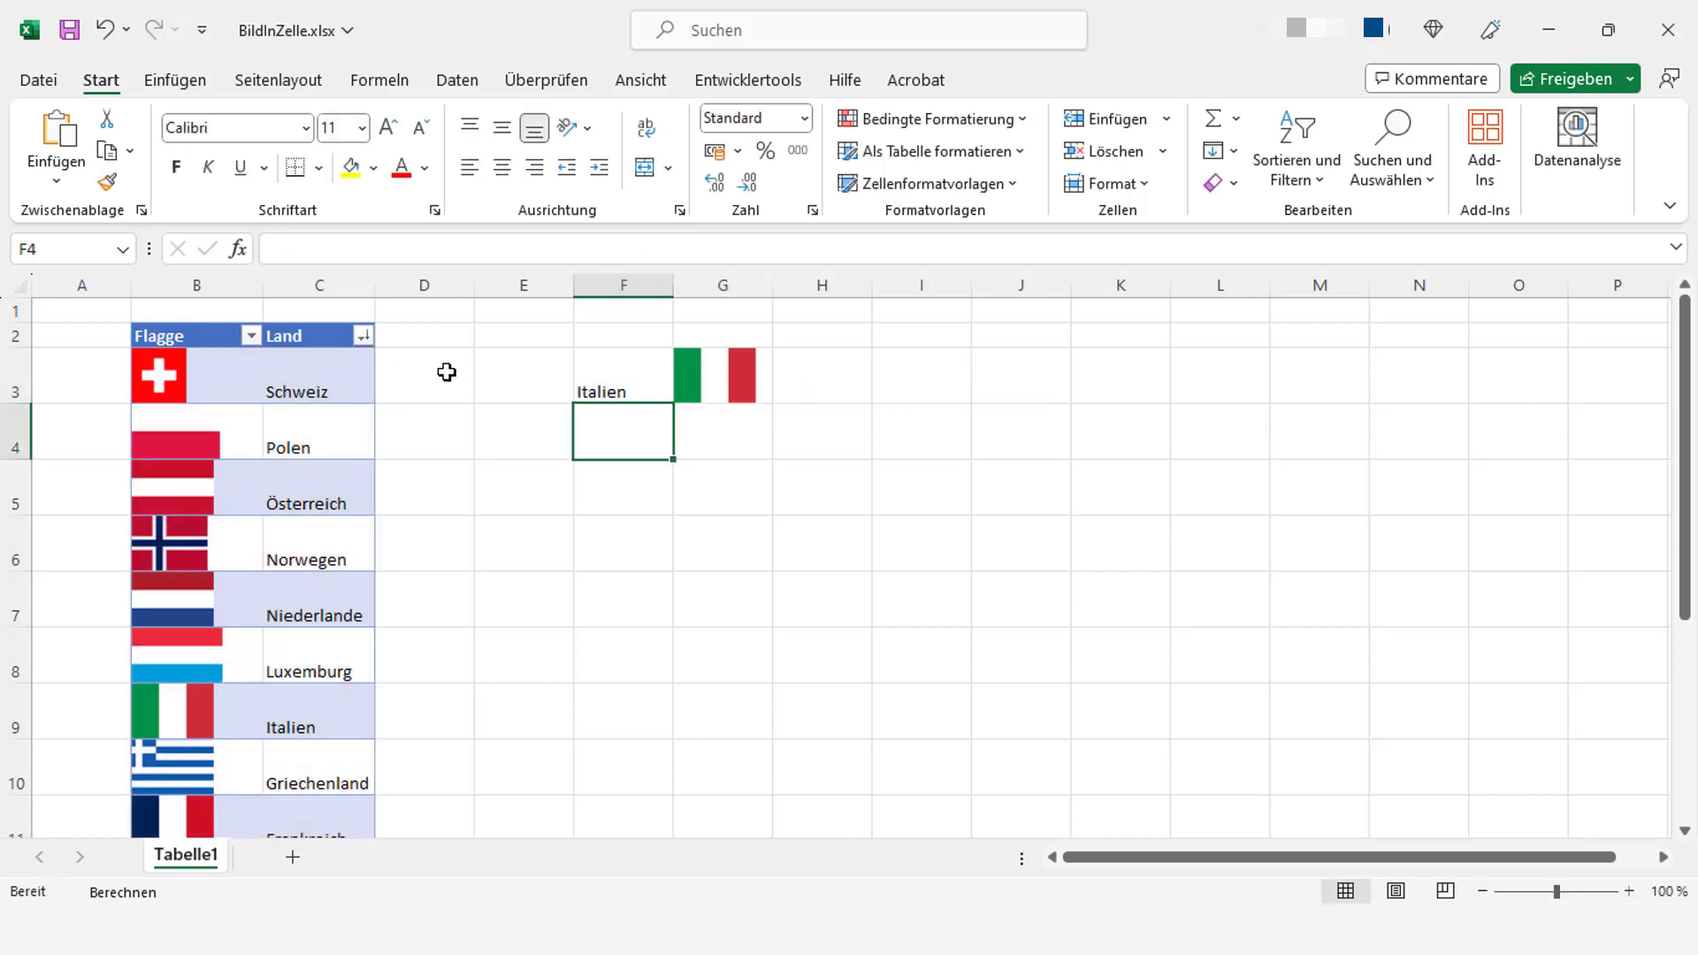
Change F3 to Polen, then to Luxemburg, so G3 shows the Luxembourg flag
{"action": "left_click", "coordinate": [633, 382]}
{"action": "type", "text": "Polen"}
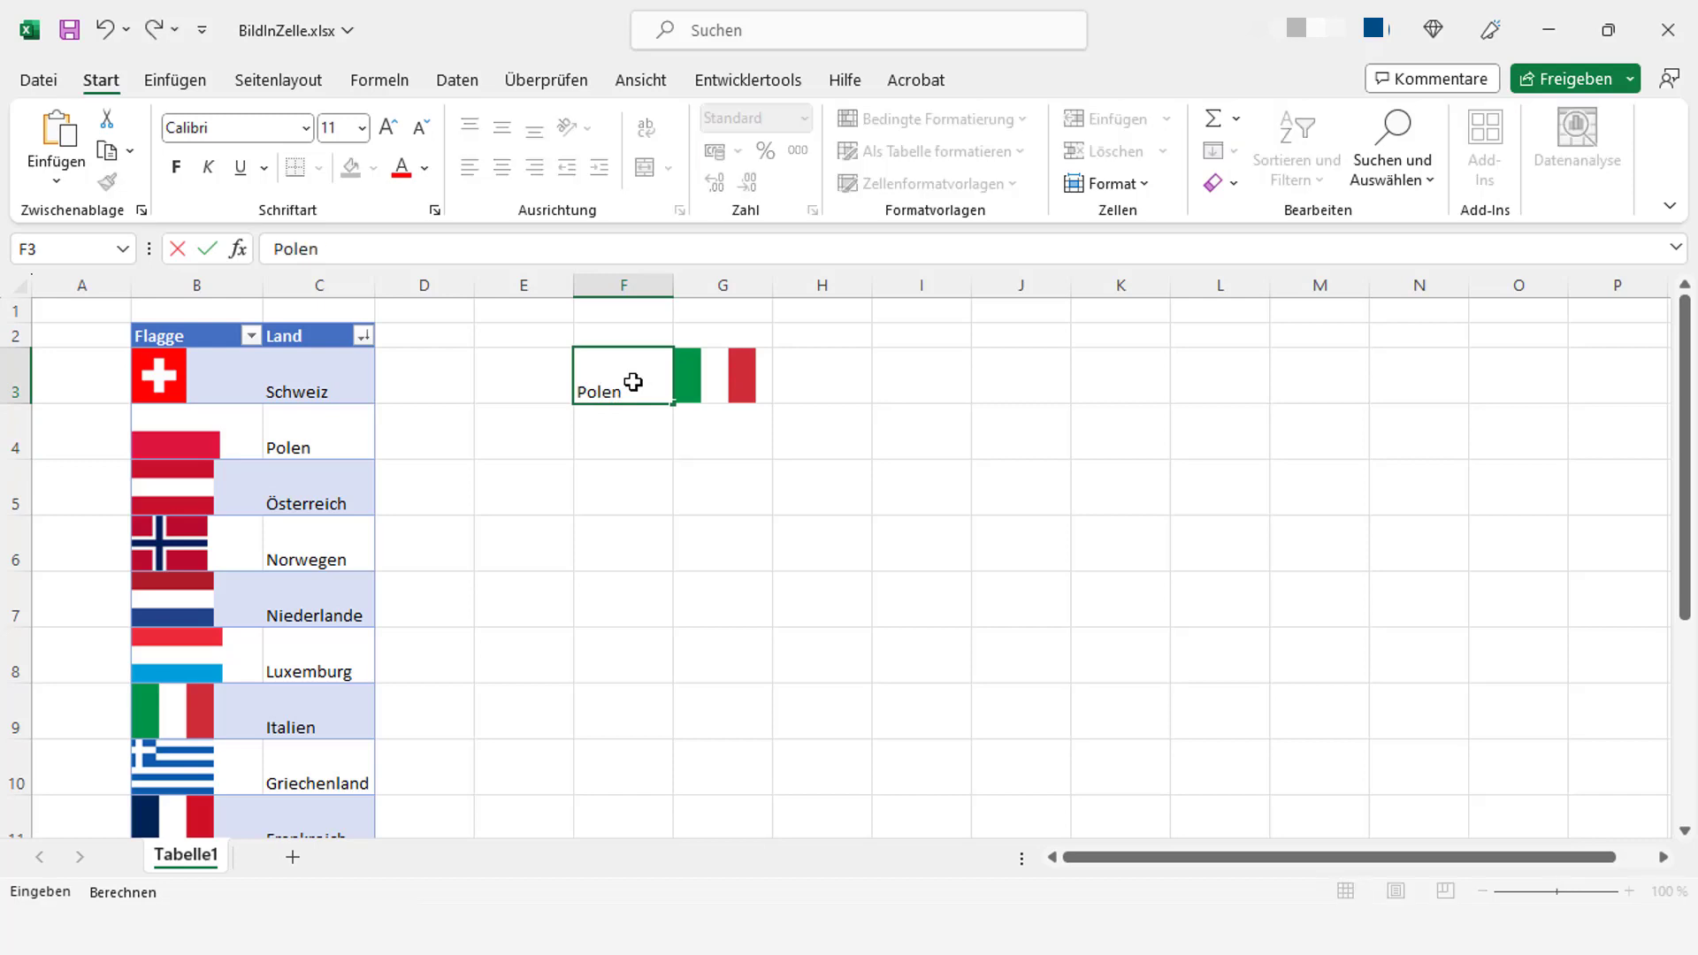
{"action": "key", "text": "Return"}
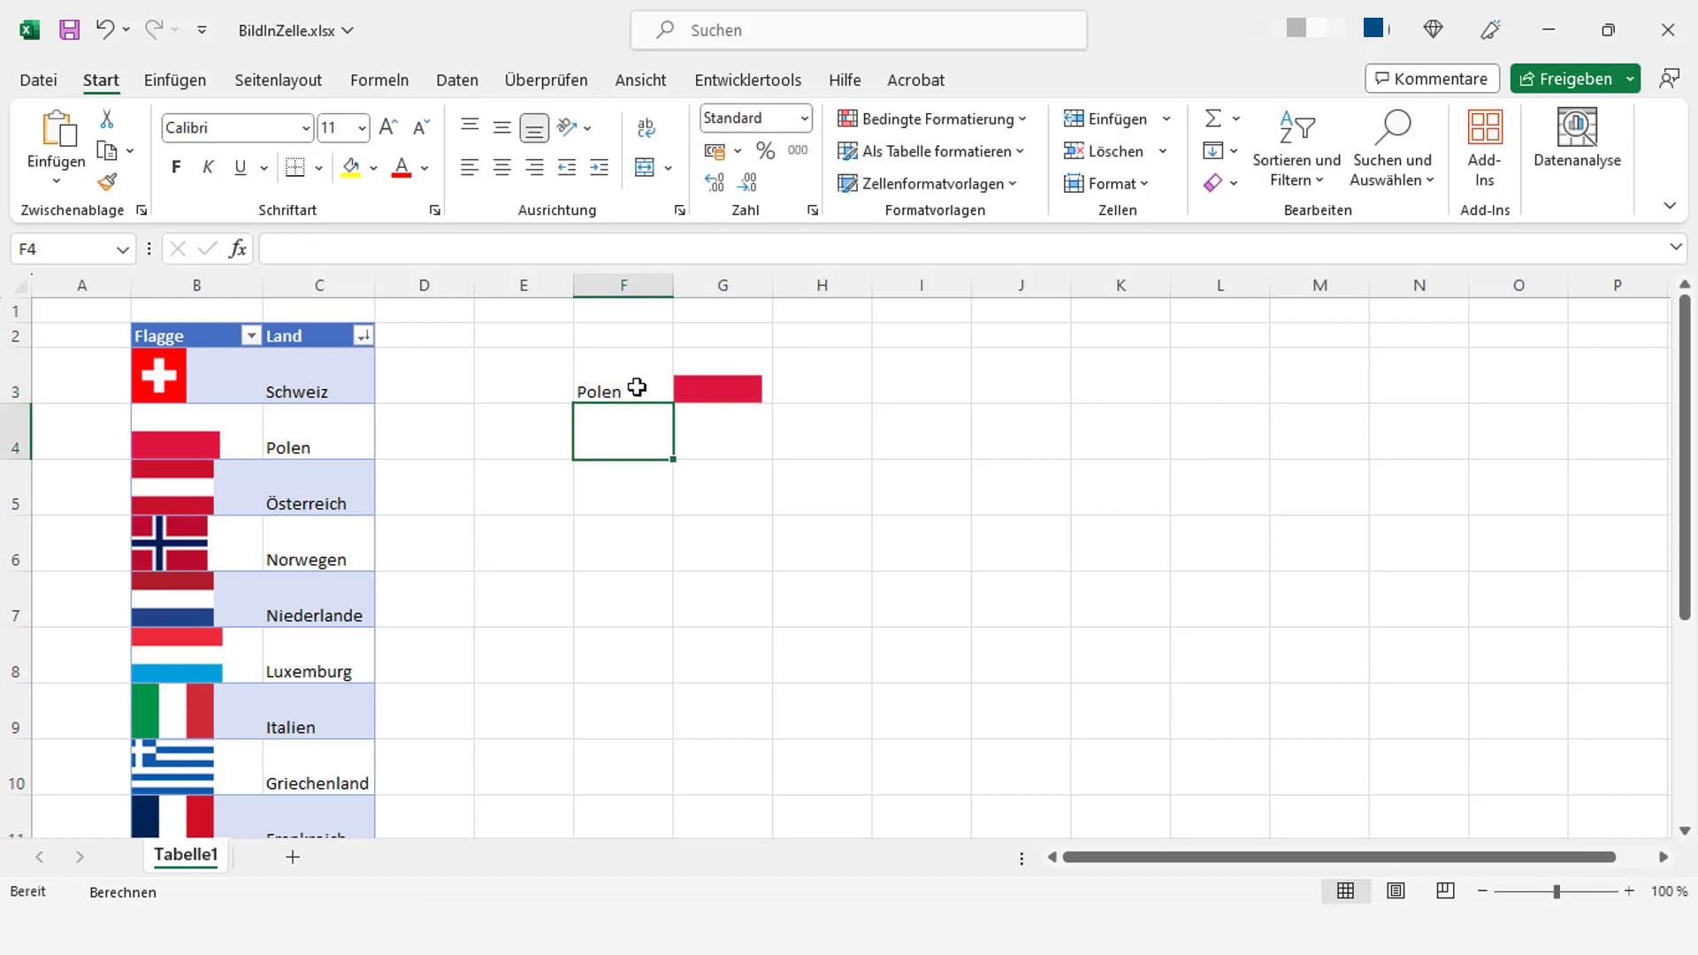
{"action": "left_click", "coordinate": [637, 387]}
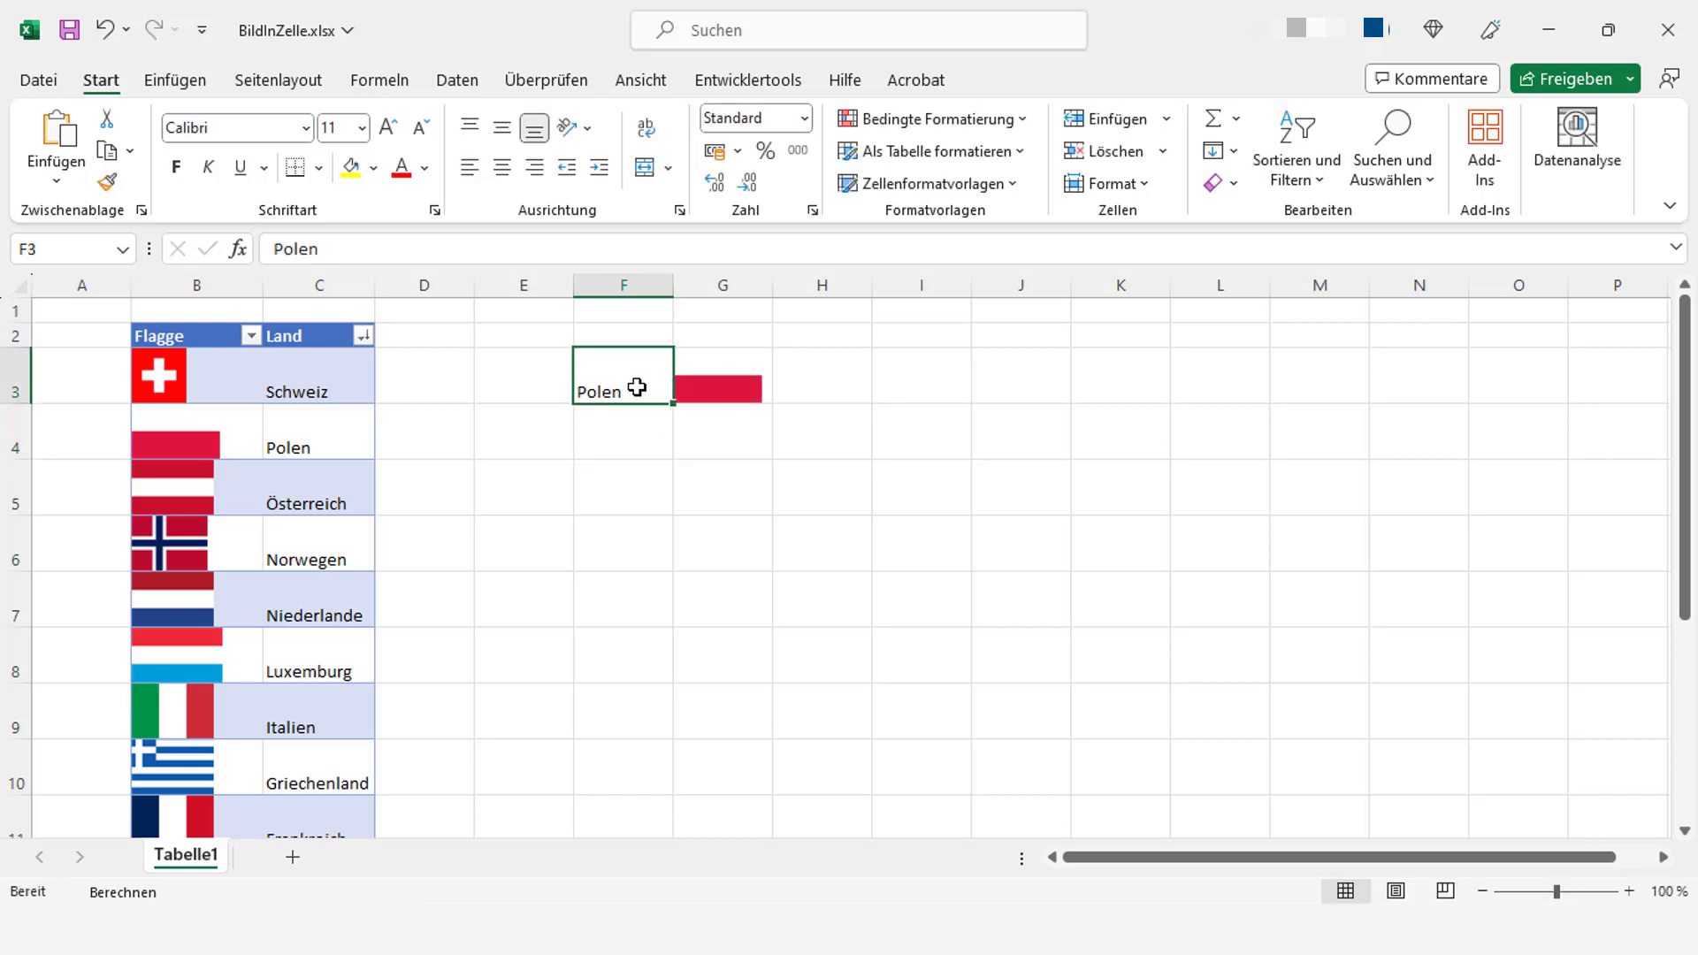
{"action": "type", "text": "Luxemburg"}
{"action": "key", "text": "Return"}
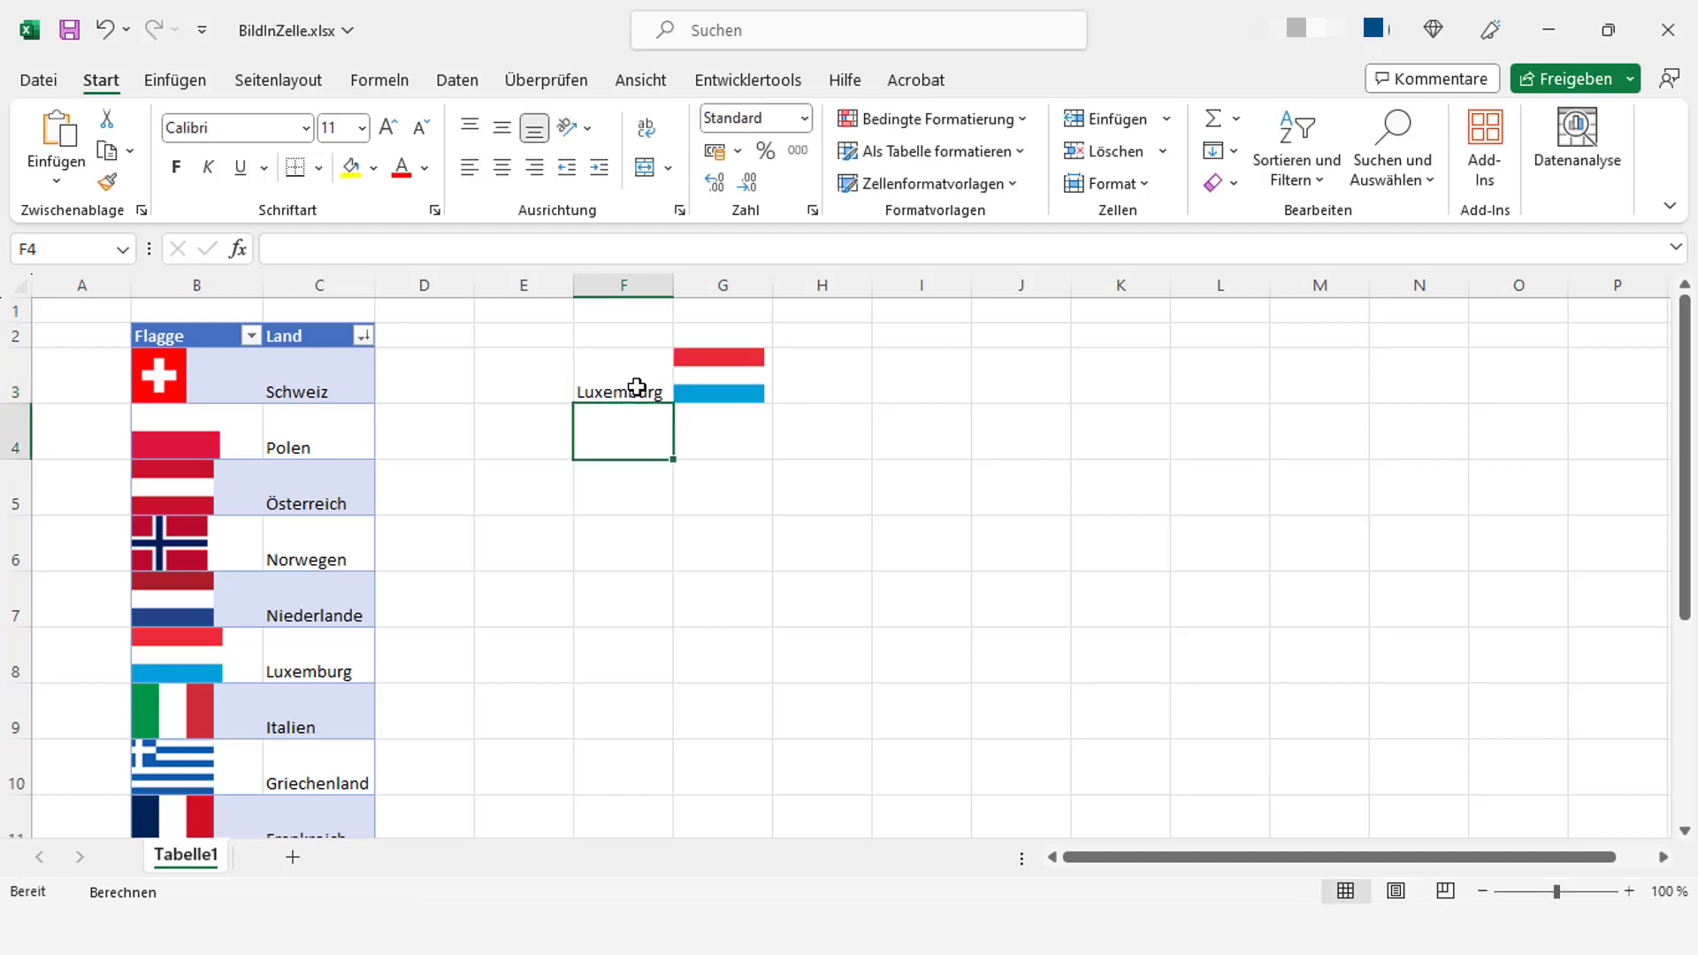
{"action": "key", "text": "Return"}
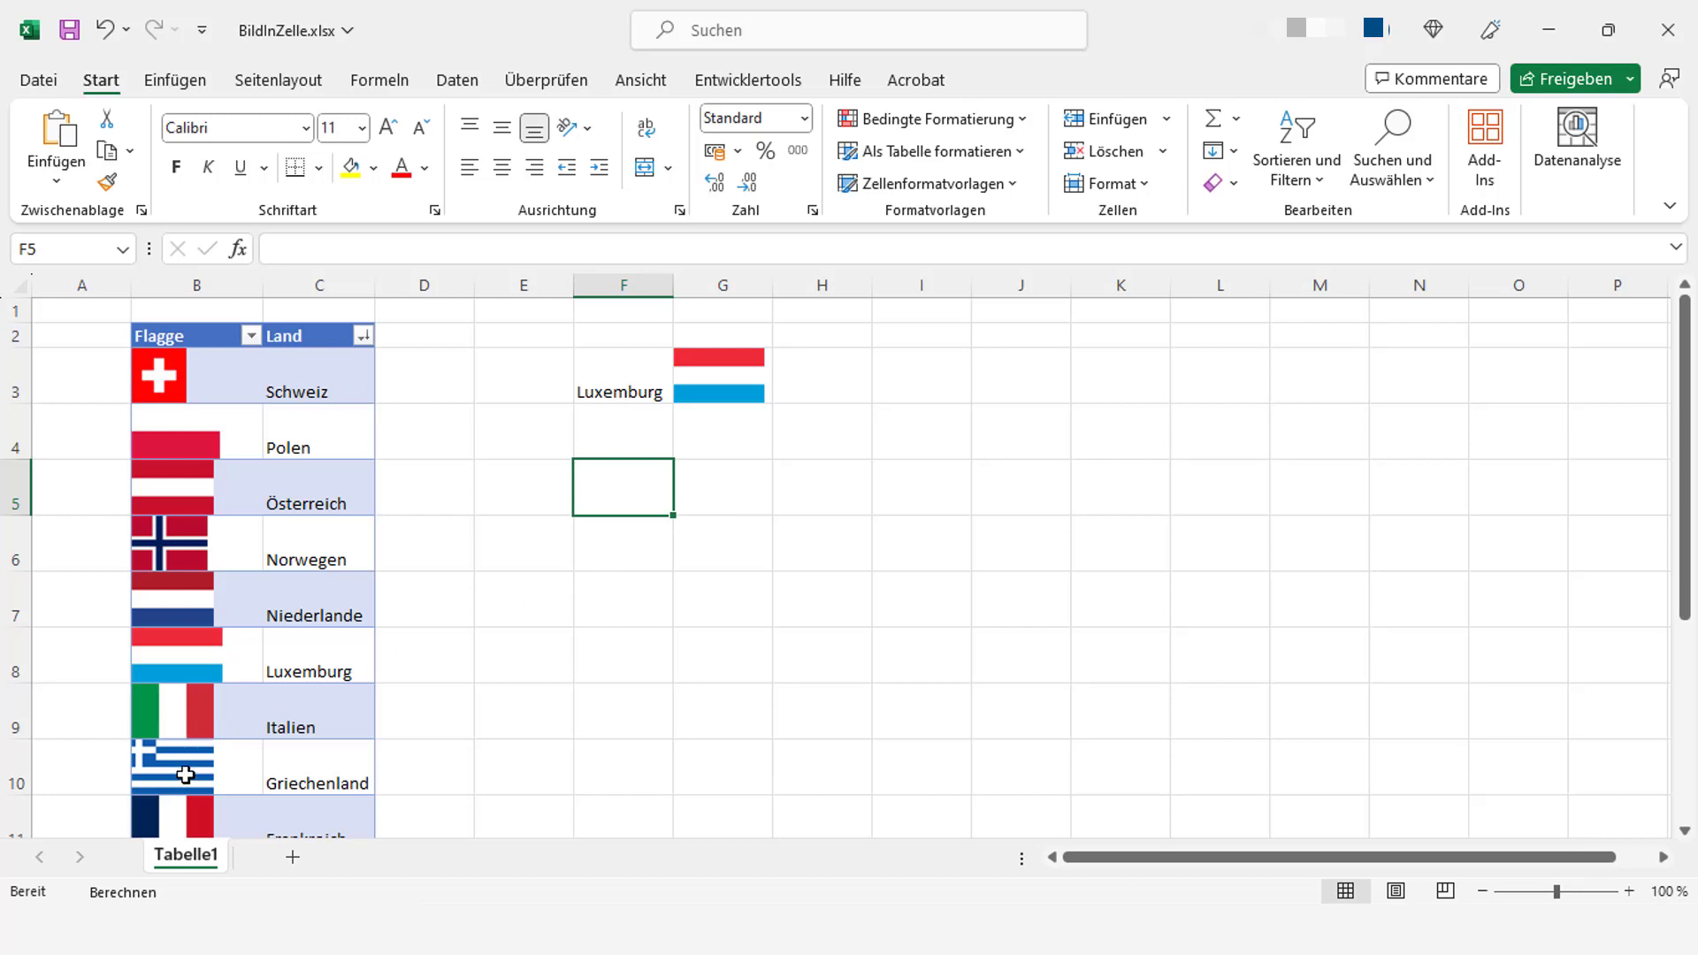
Copy the Greek flag from B10 and paste it into F5
{"action": "left_click", "coordinate": [185, 775]}
{"action": "key", "text": "ctrl+c"}
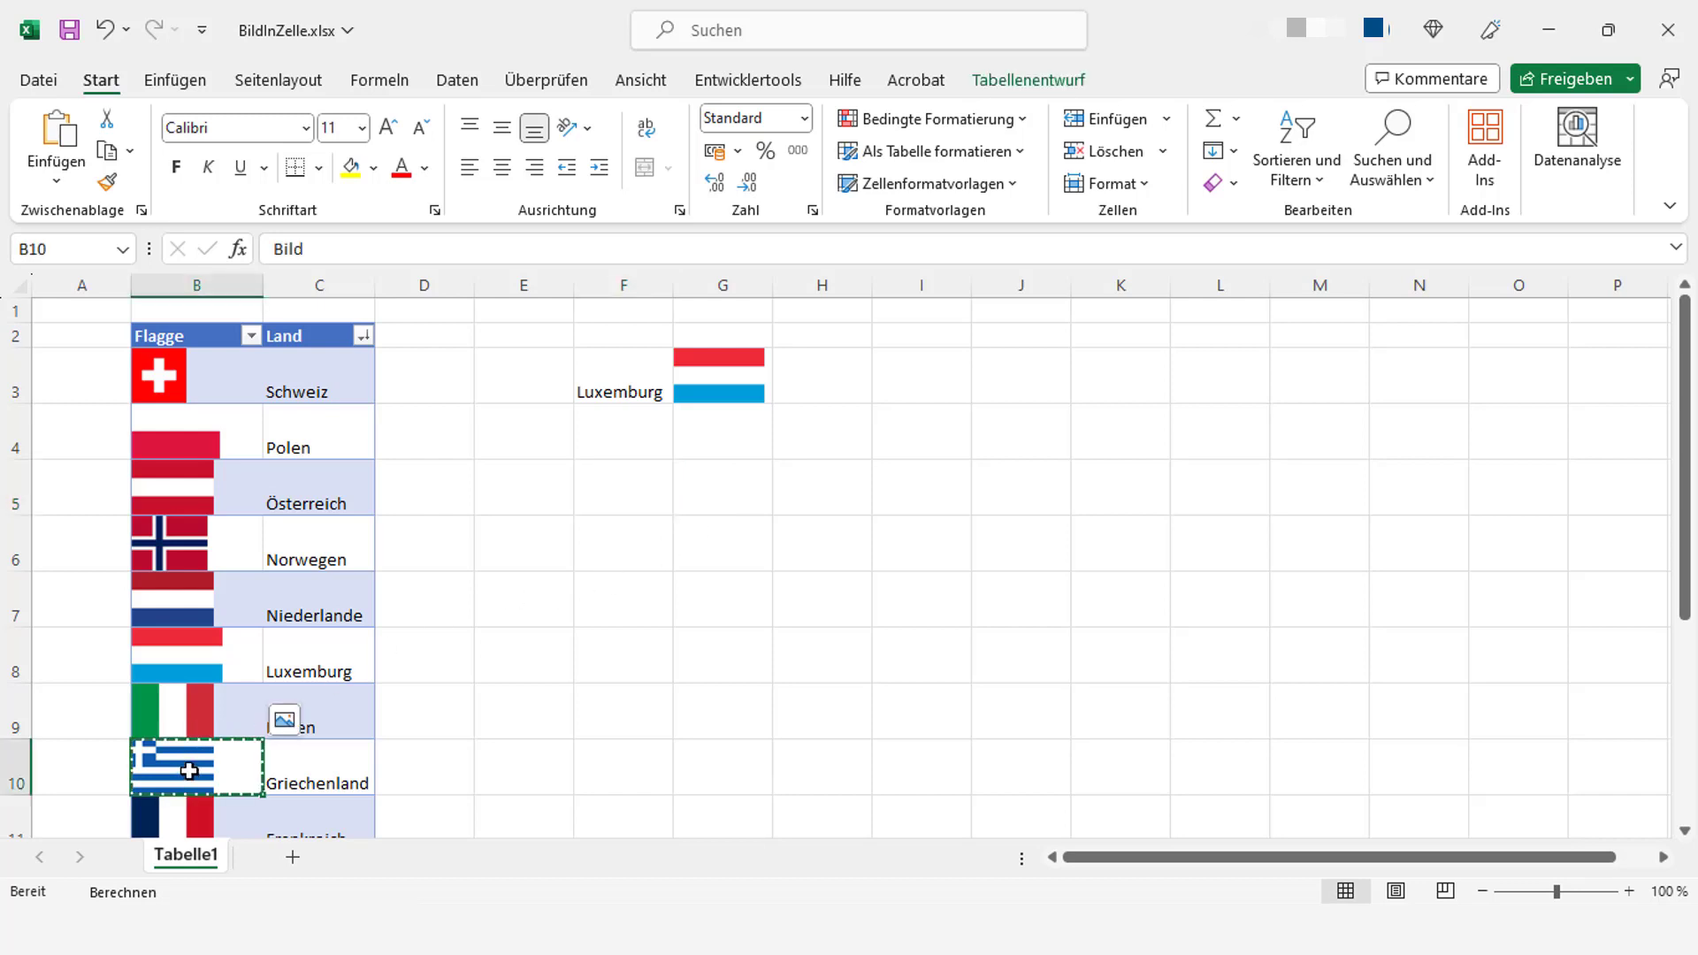
{"action": "left_click", "coordinate": [602, 495]}
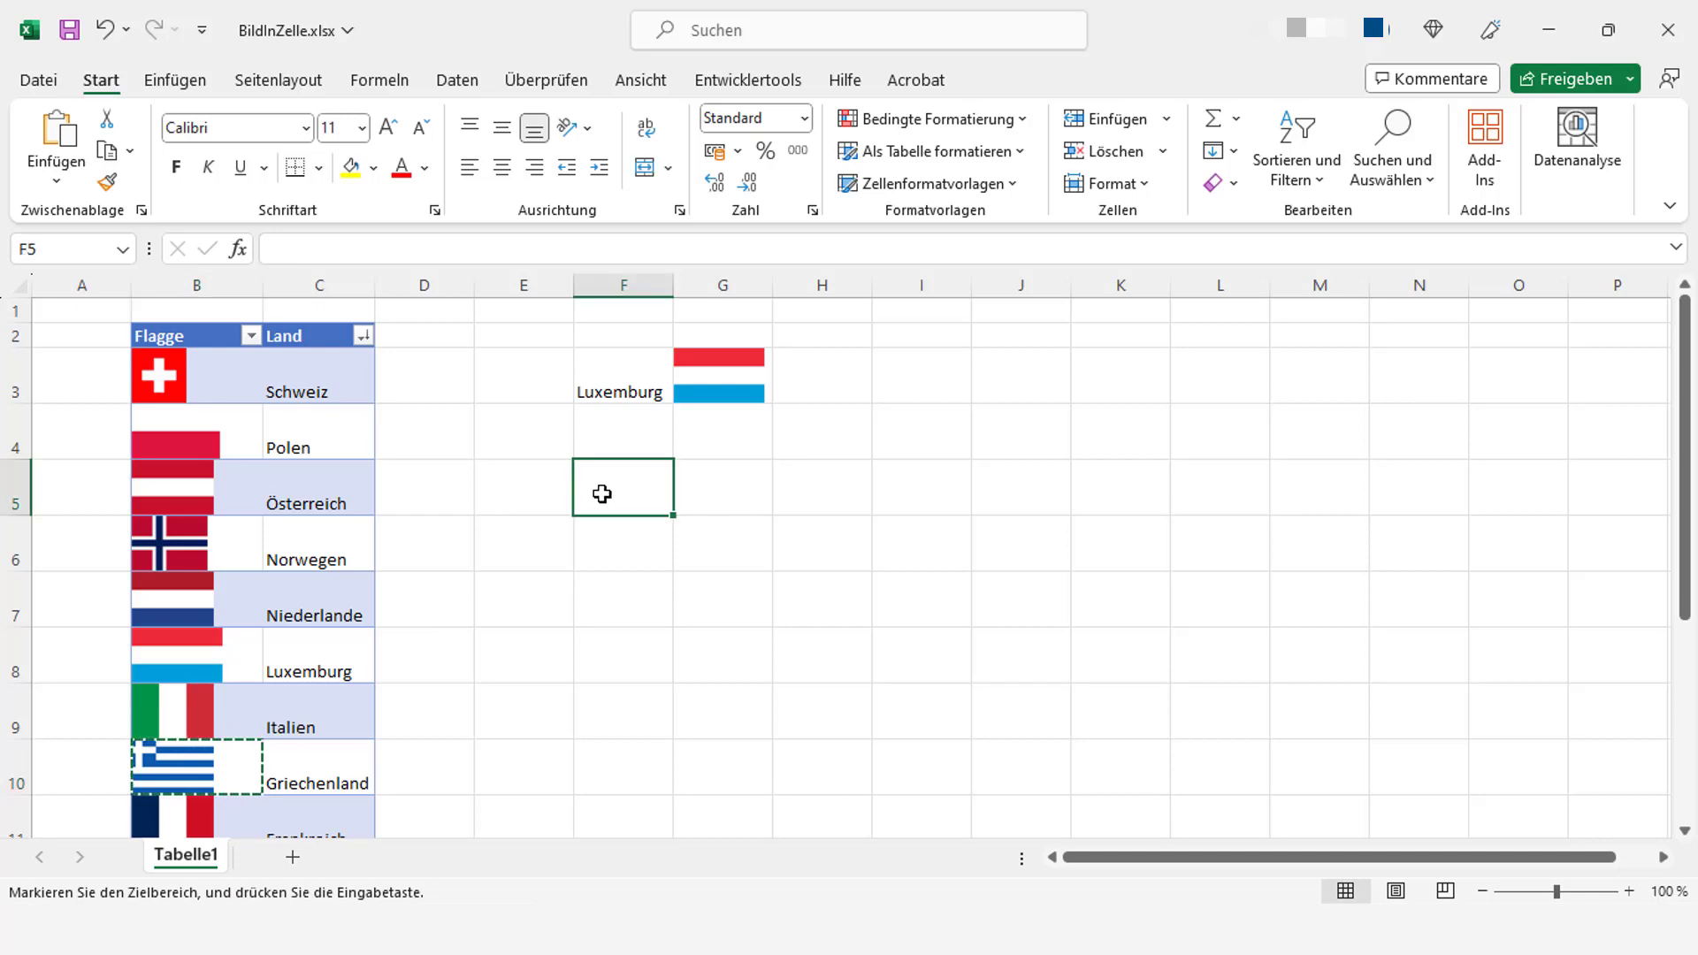
{"action": "key", "text": "ctrl+v"}
In G5 enter =XVERWEIS(F5;Tabelle2[Flagge];Tabelle2[Land]) to return Griechenland
{"action": "left_click", "coordinate": [709, 494]}
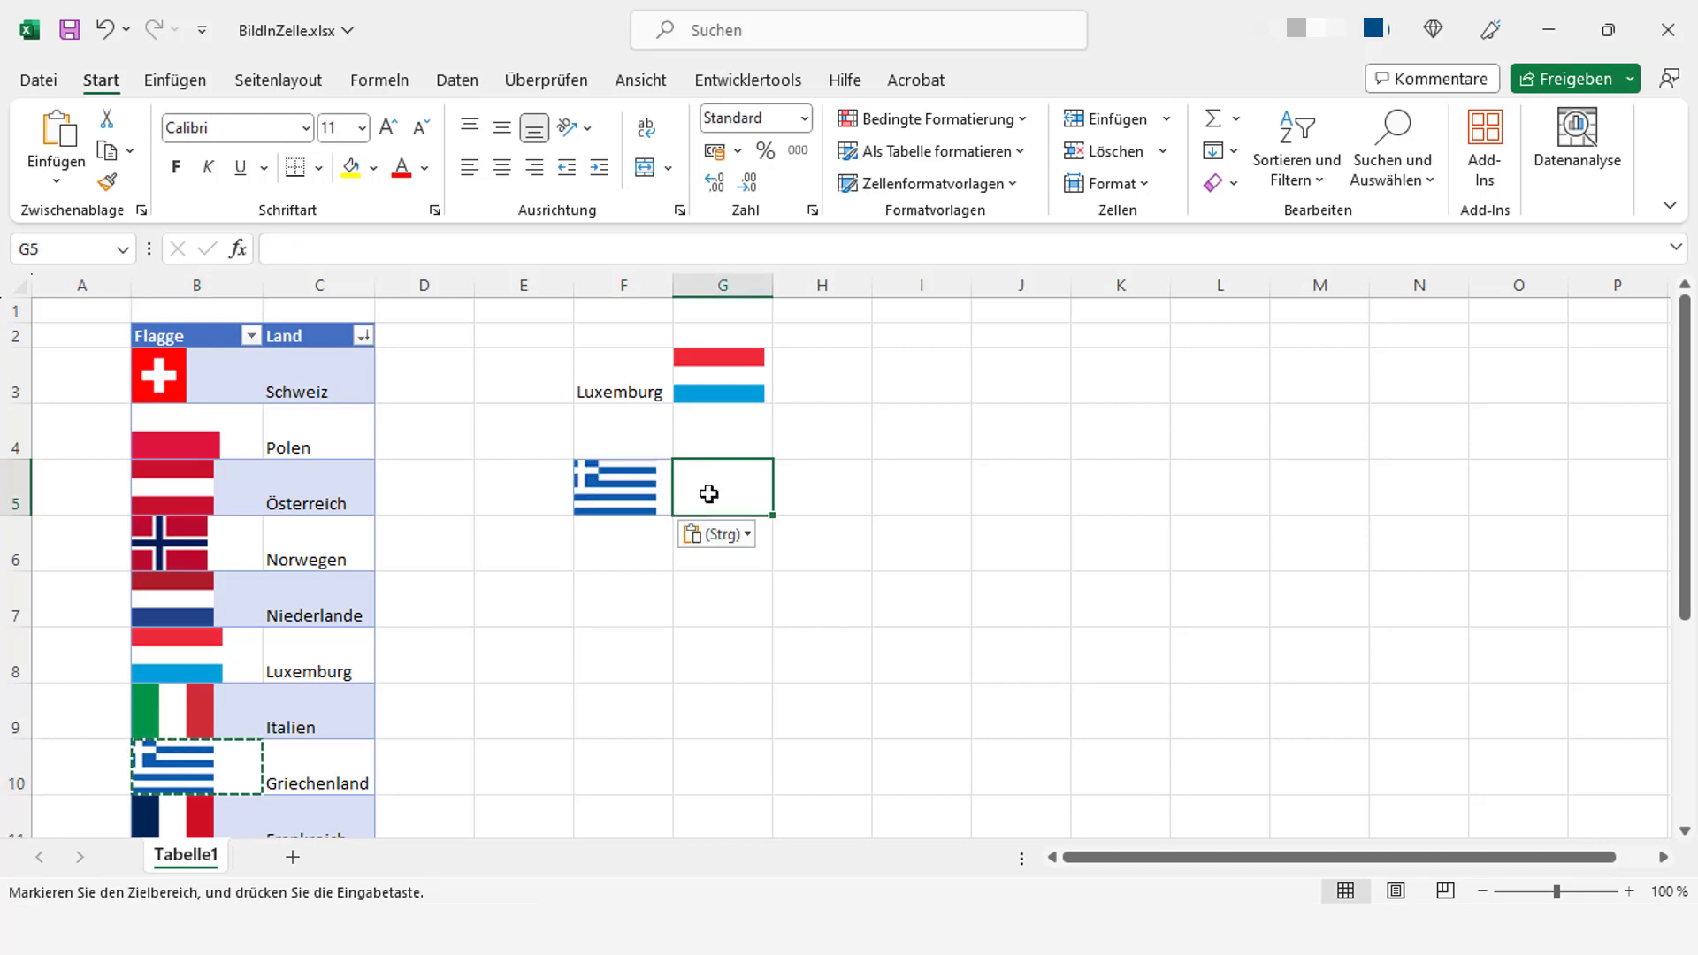
{"action": "type", "text": "=X"}
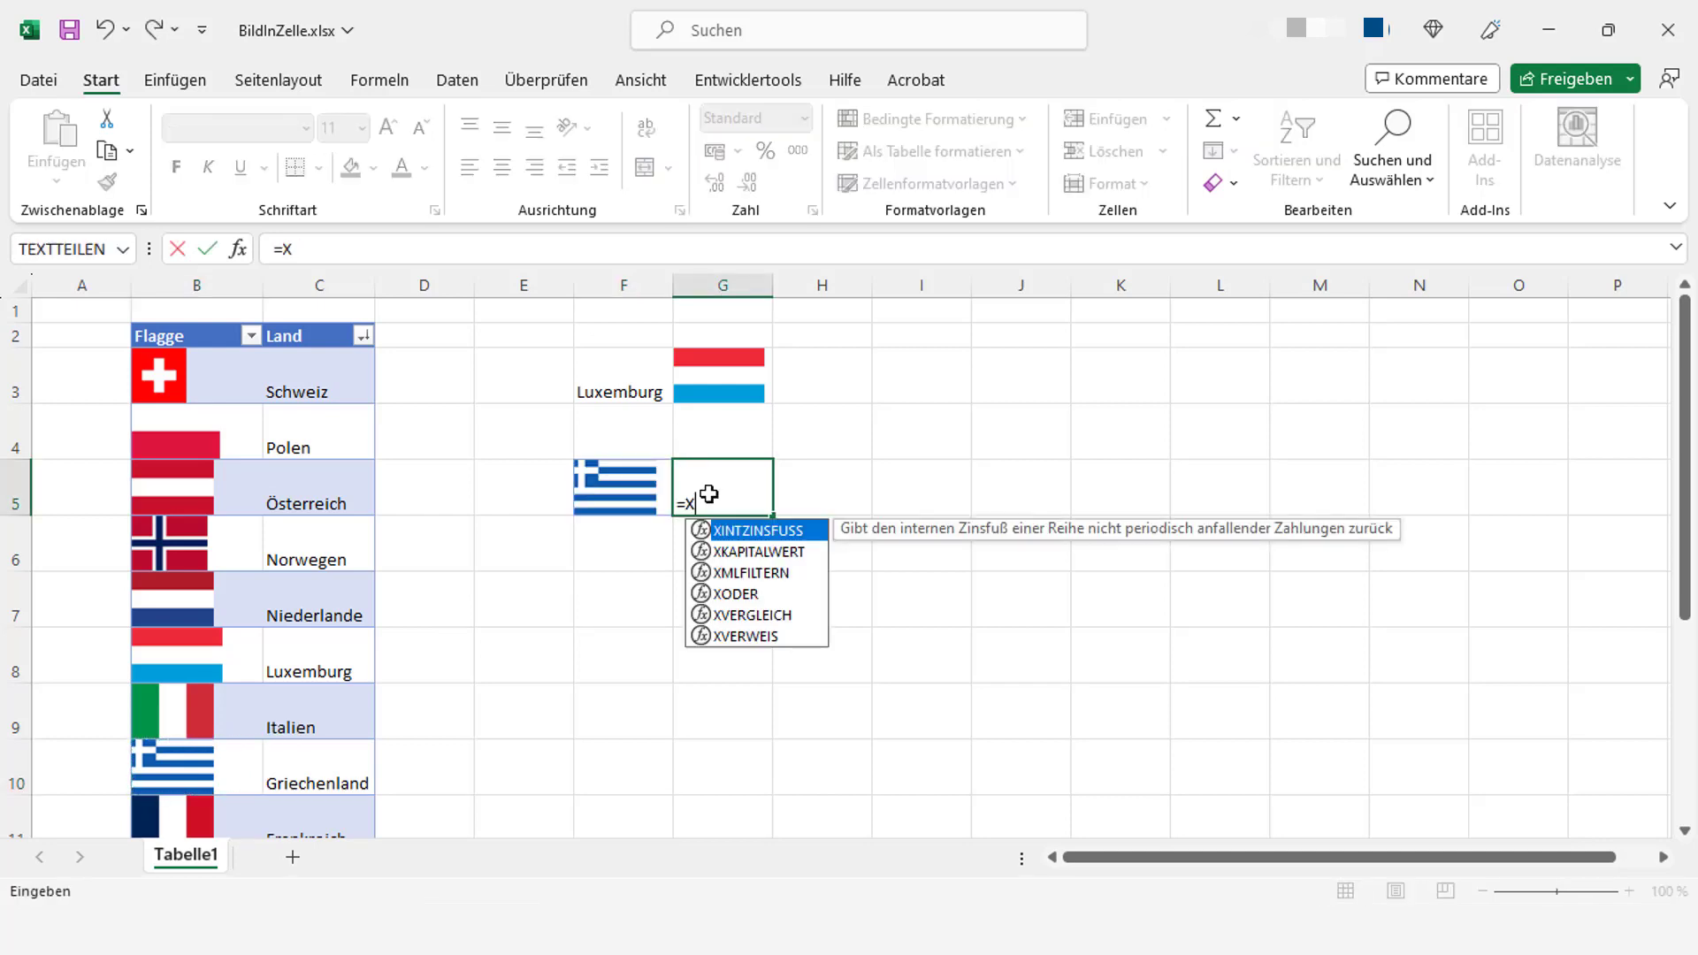
{"action": "double_click", "coordinate": [746, 636]}
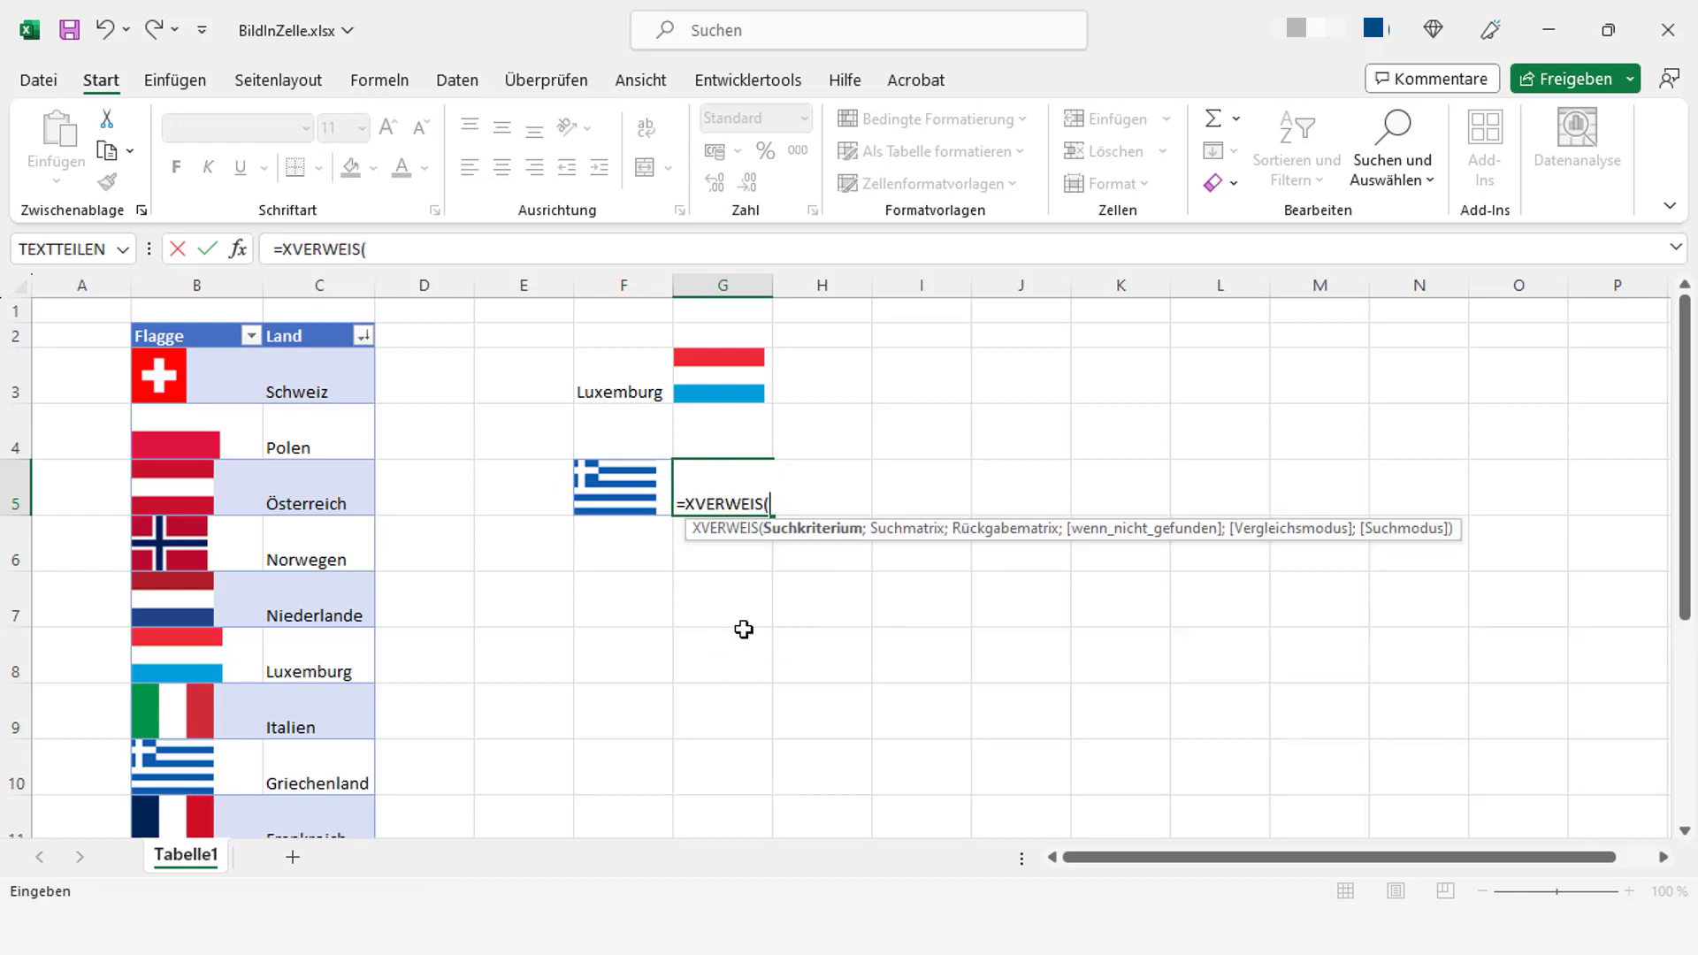
{"action": "left_click", "coordinate": [651, 496]}
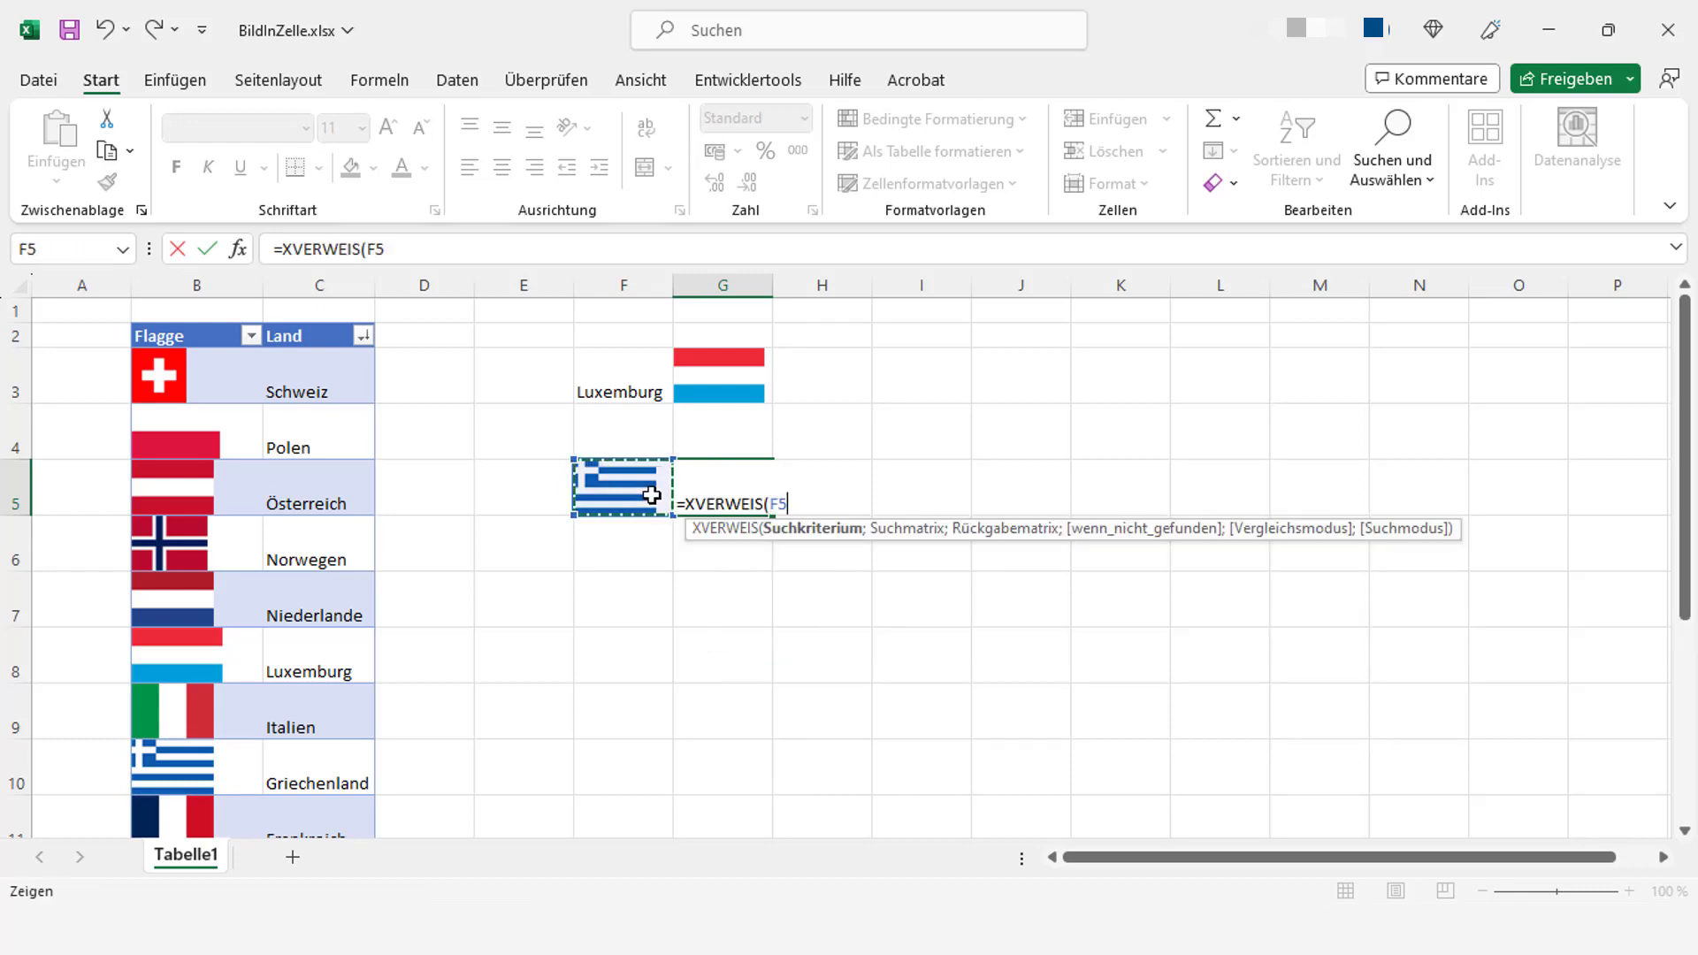
{"action": "type", "text": ";"}
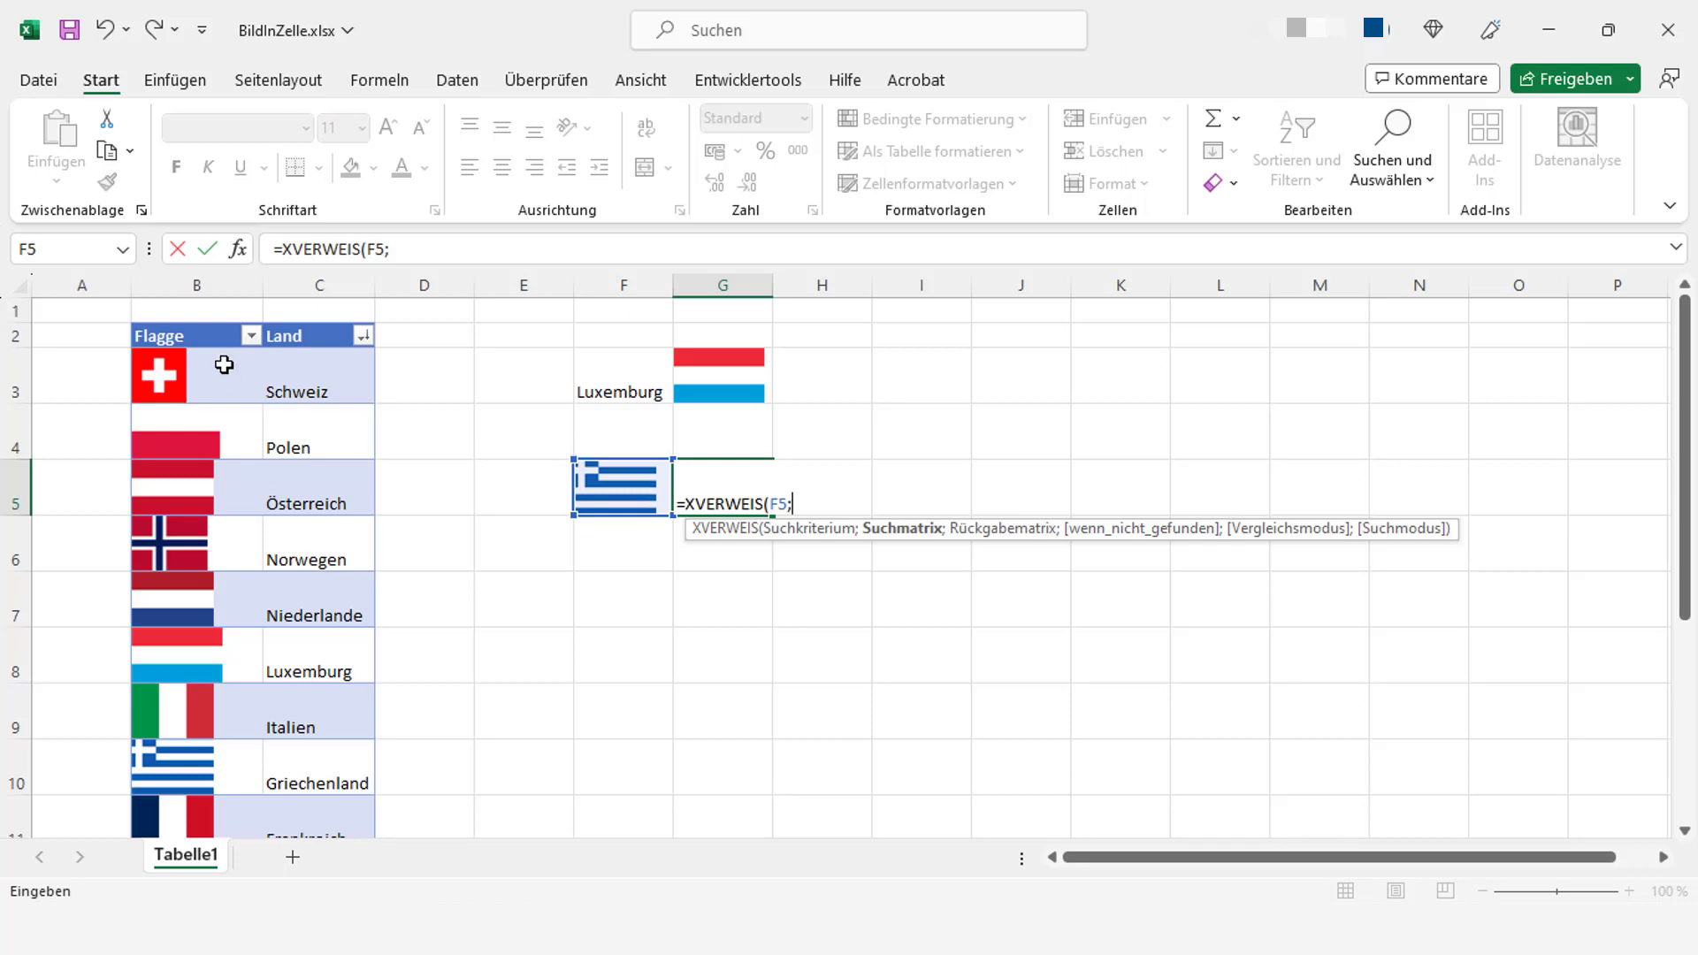
{"action": "left_click", "coordinate": [223, 321]}
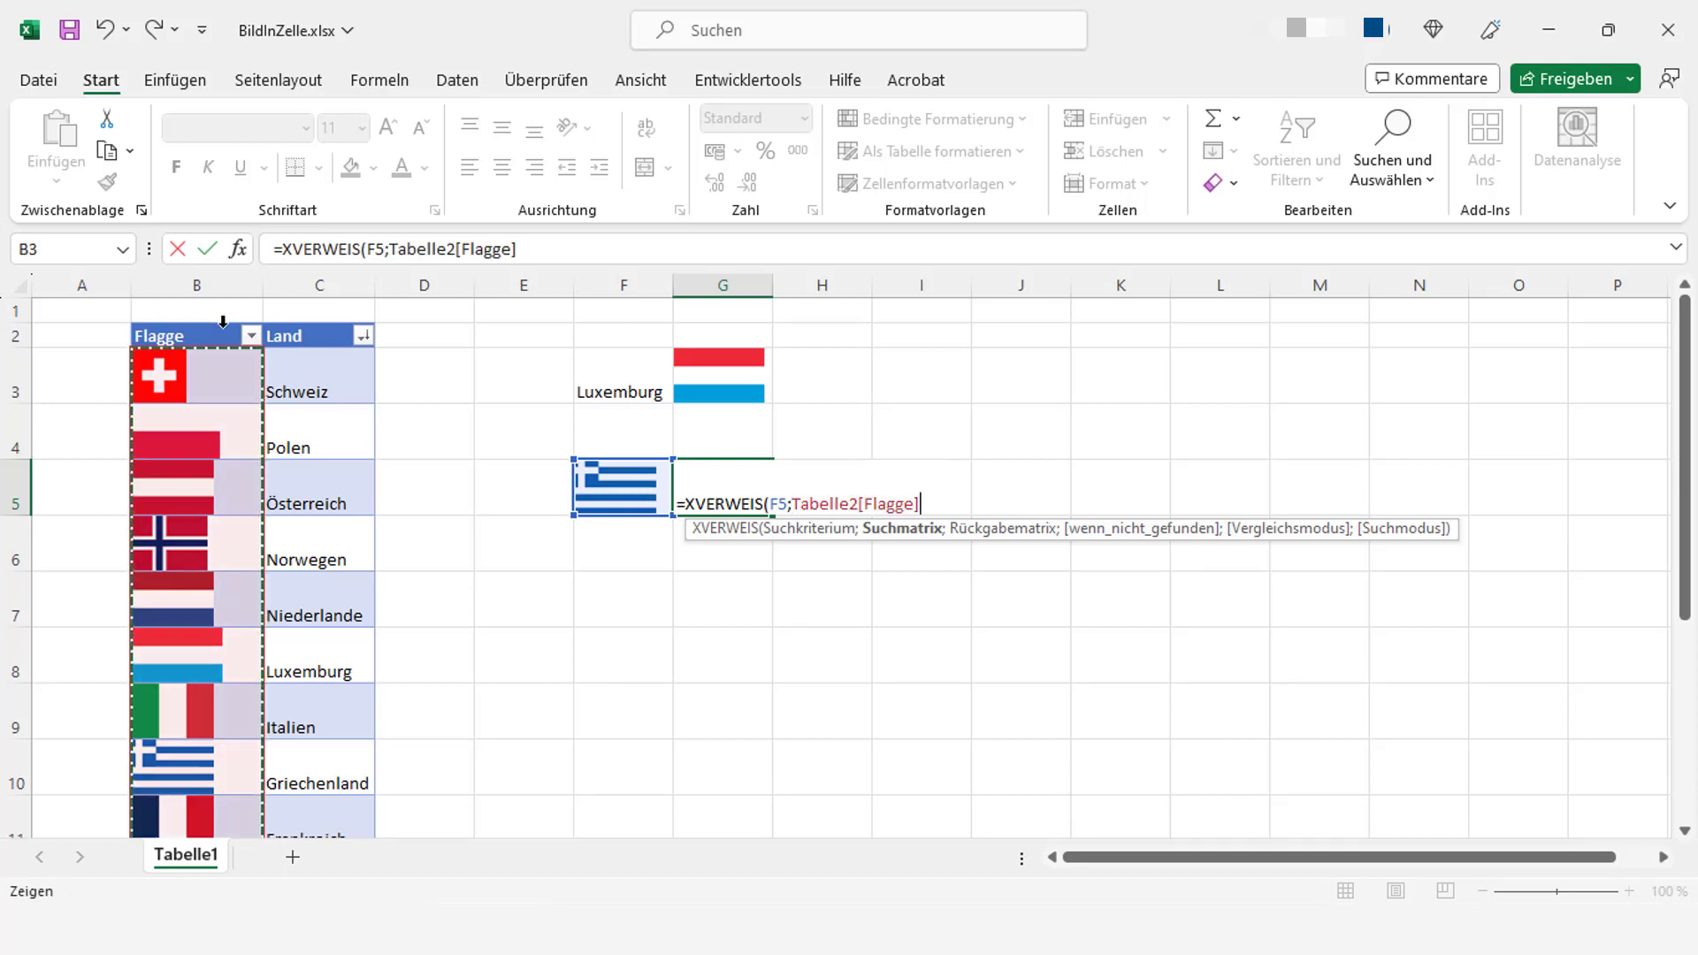
{"action": "type", "text": ";"}
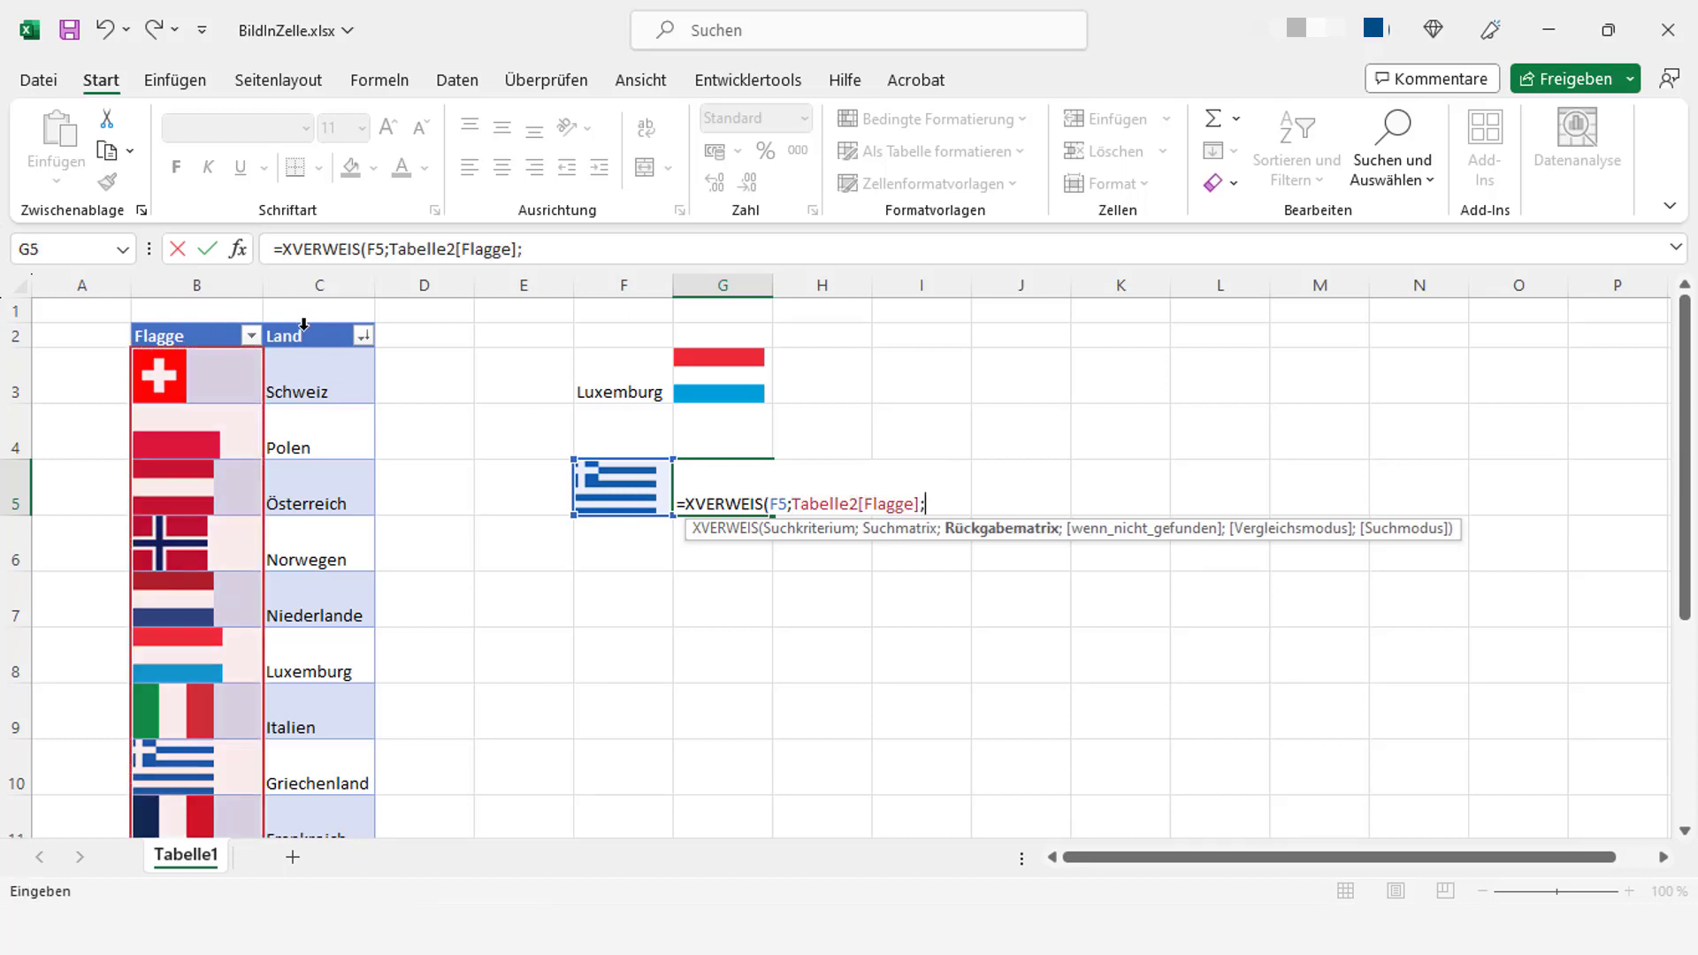
{"action": "left_click", "coordinate": [304, 325]}
{"action": "type", "text": ")"}
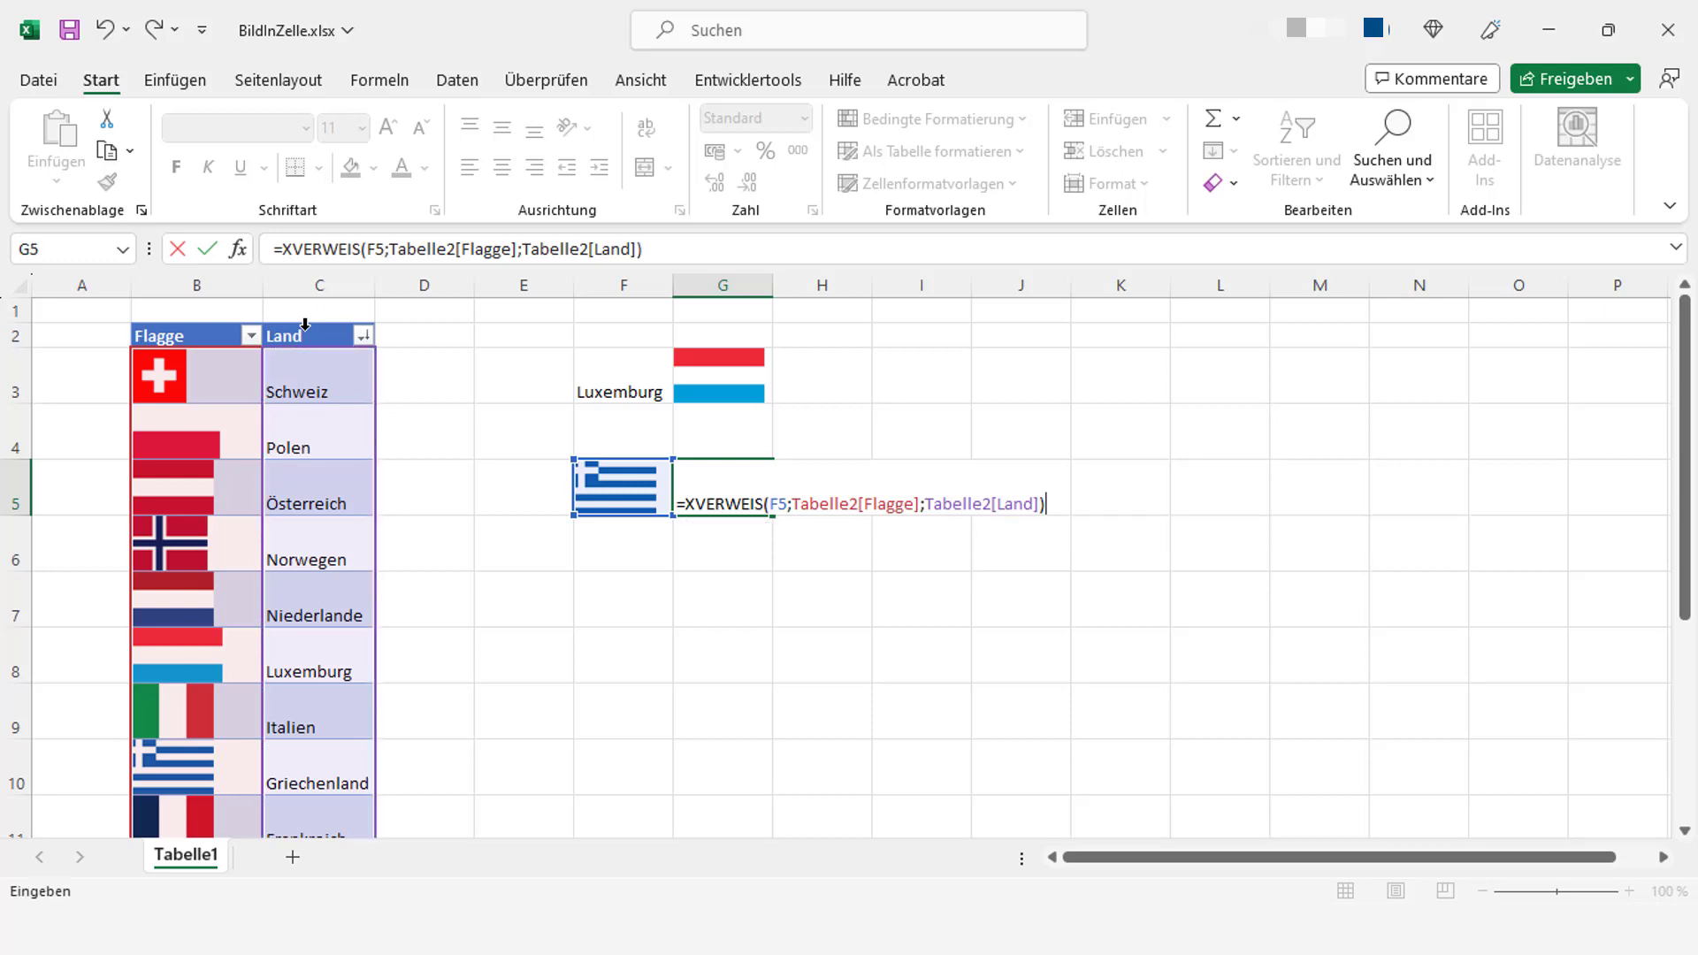
{"action": "key", "text": "Return"}
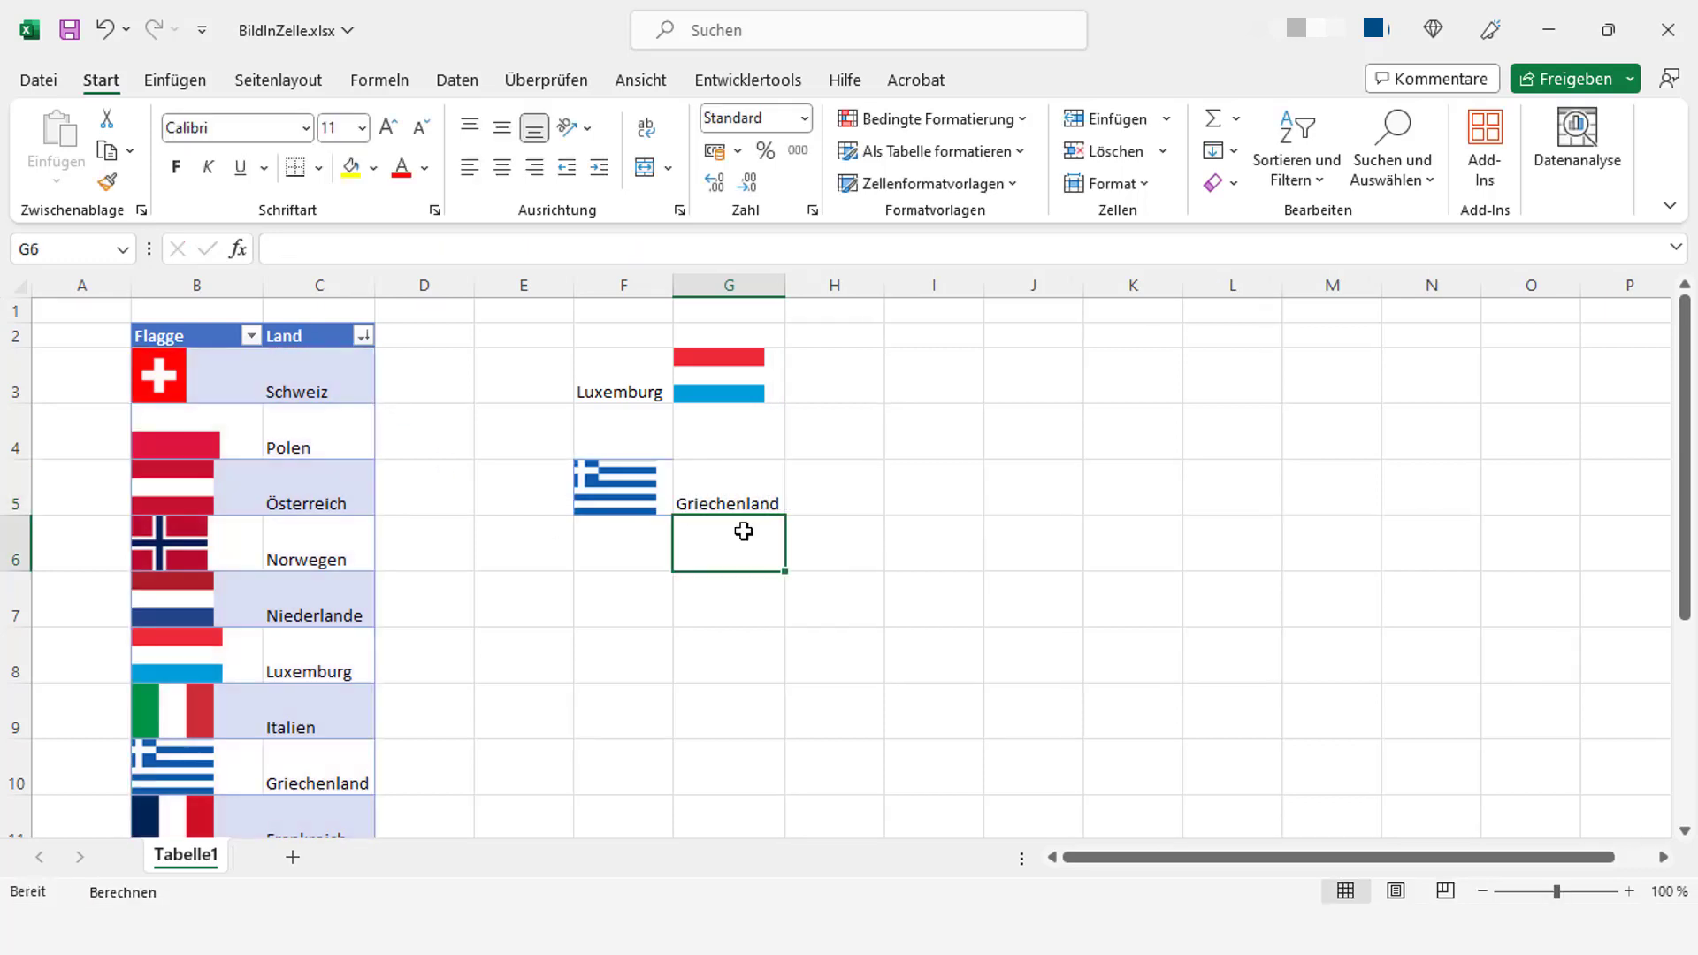